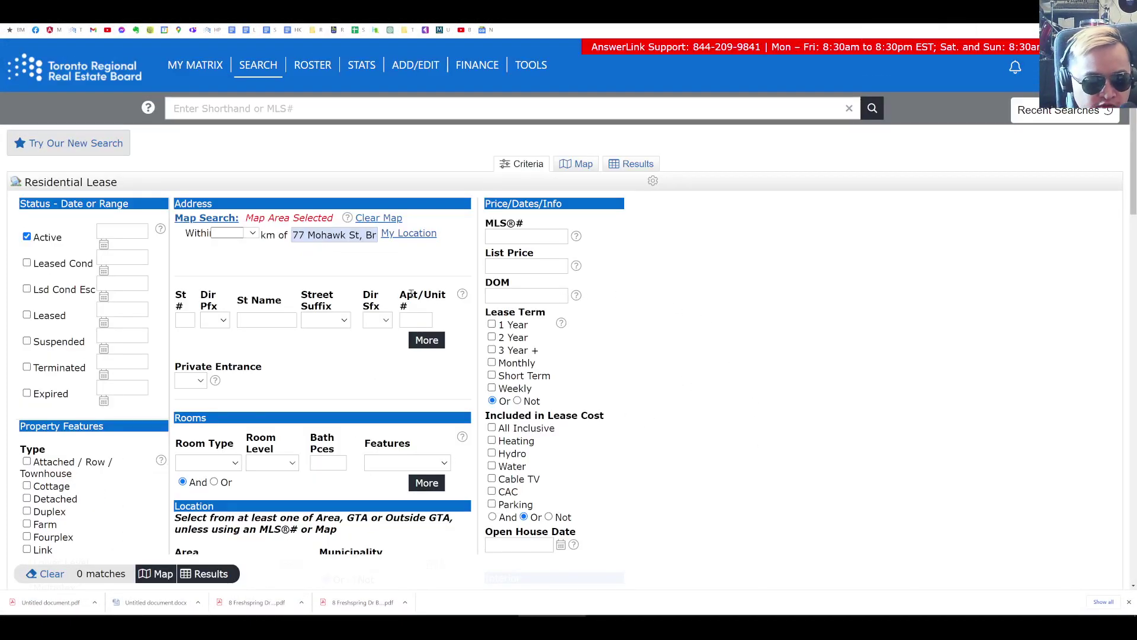
Add Leased status with a 0-400 day range beside Active, then map the 2 matches.
{"action": "left_click_drag", "start_coordinate": [336, 240], "coordinate": [268, 246]}
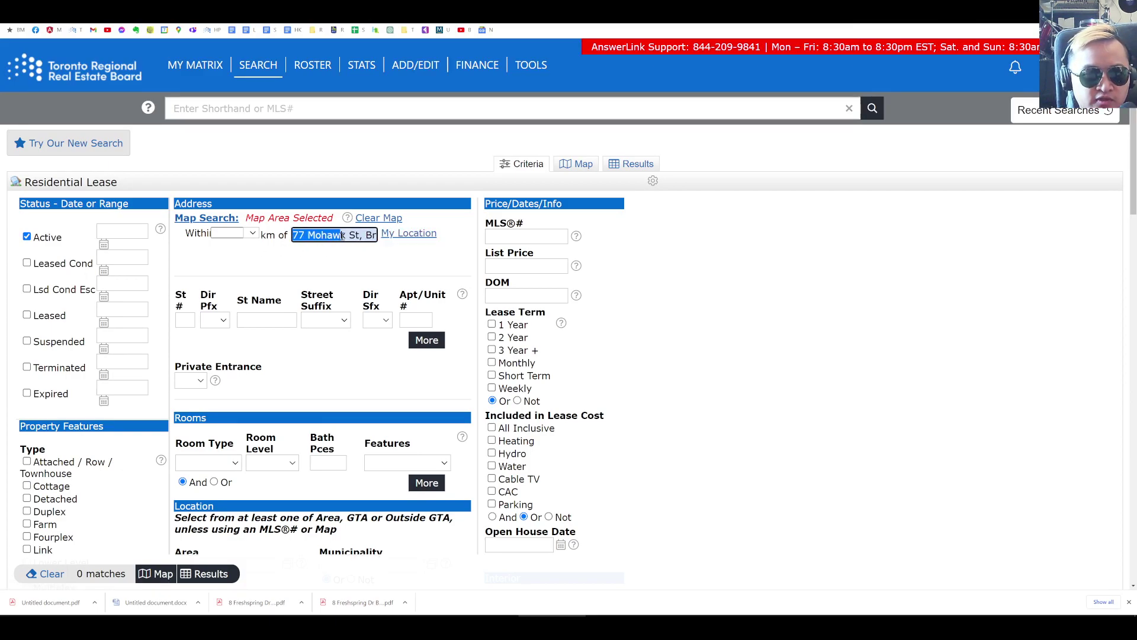
{"action": "mouse_move", "coordinate": [344, 235]}
{"action": "left_mouse_down"}
{"action": "mouse_move", "coordinate": [354, 236]}
{"action": "mouse_move", "coordinate": [345, 235]}
{"action": "left_mouse_up"}
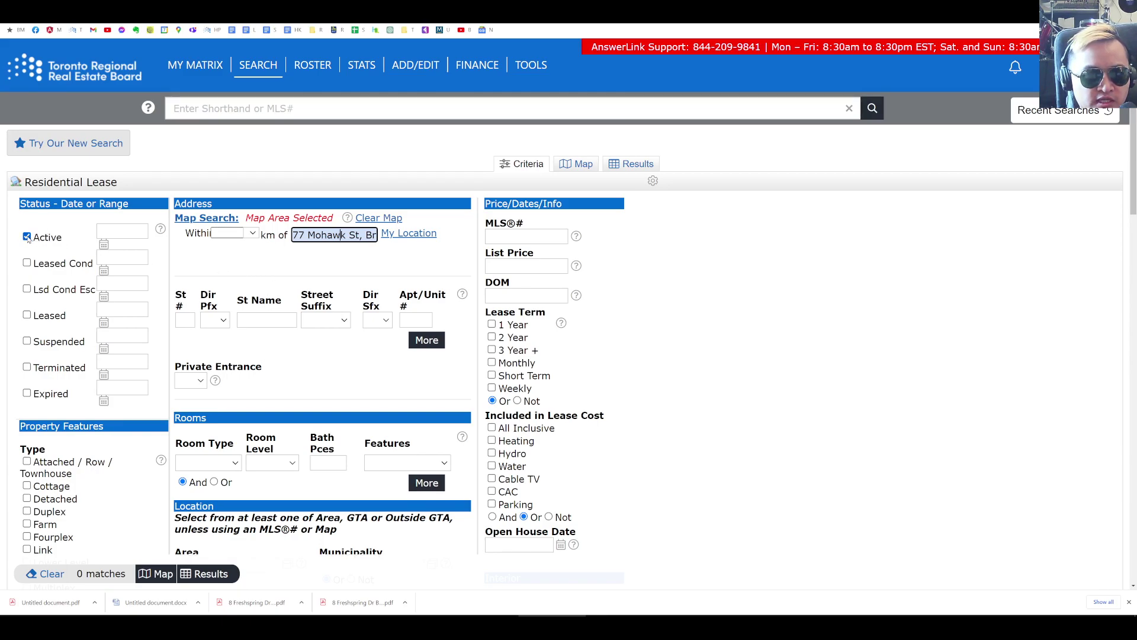
{"action": "left_click", "coordinate": [26, 314]}
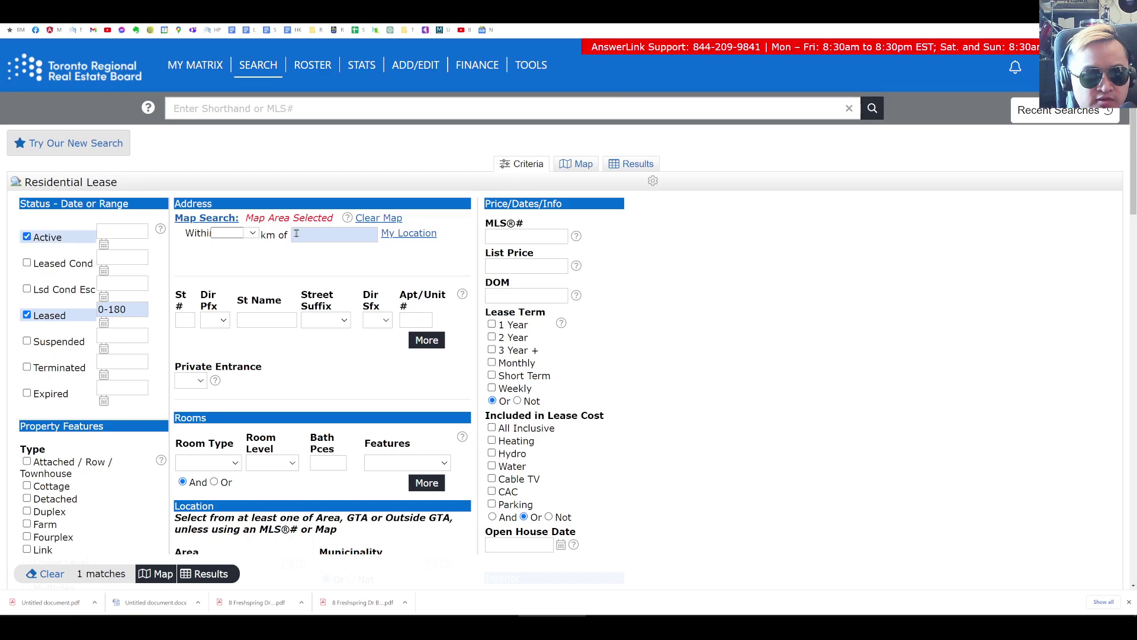
{"action": "left_click", "coordinate": [341, 233]}
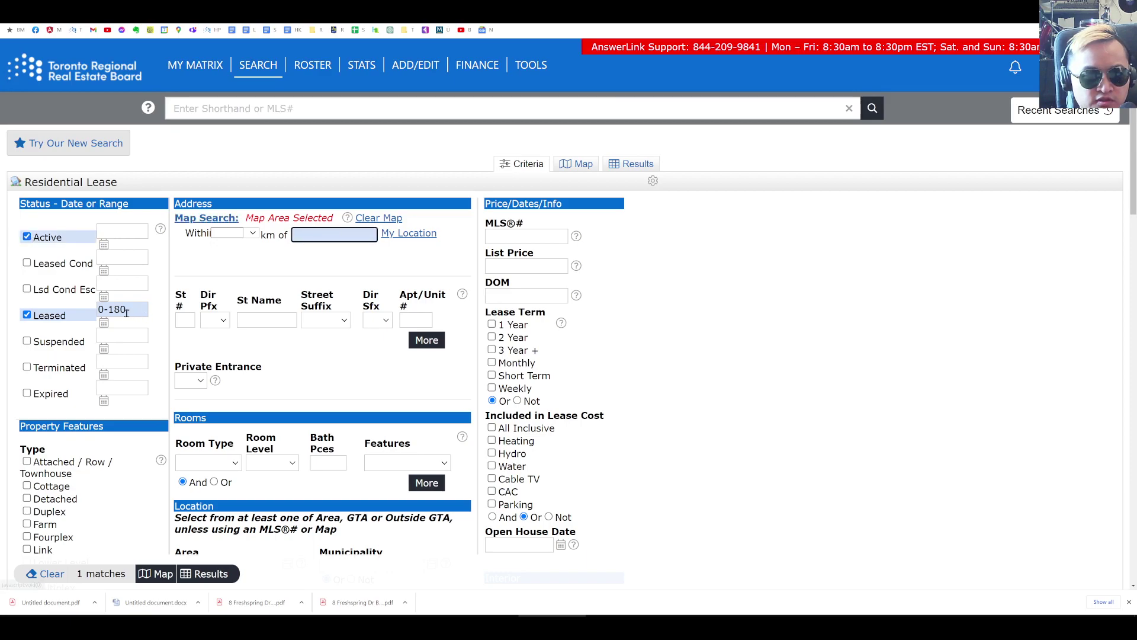
{"action": "left_click_drag", "start_coordinate": [145, 310], "coordinate": [115, 309]}
{"action": "key", "text": "BackSpace"}
{"action": "key", "text": "BackSpace"}
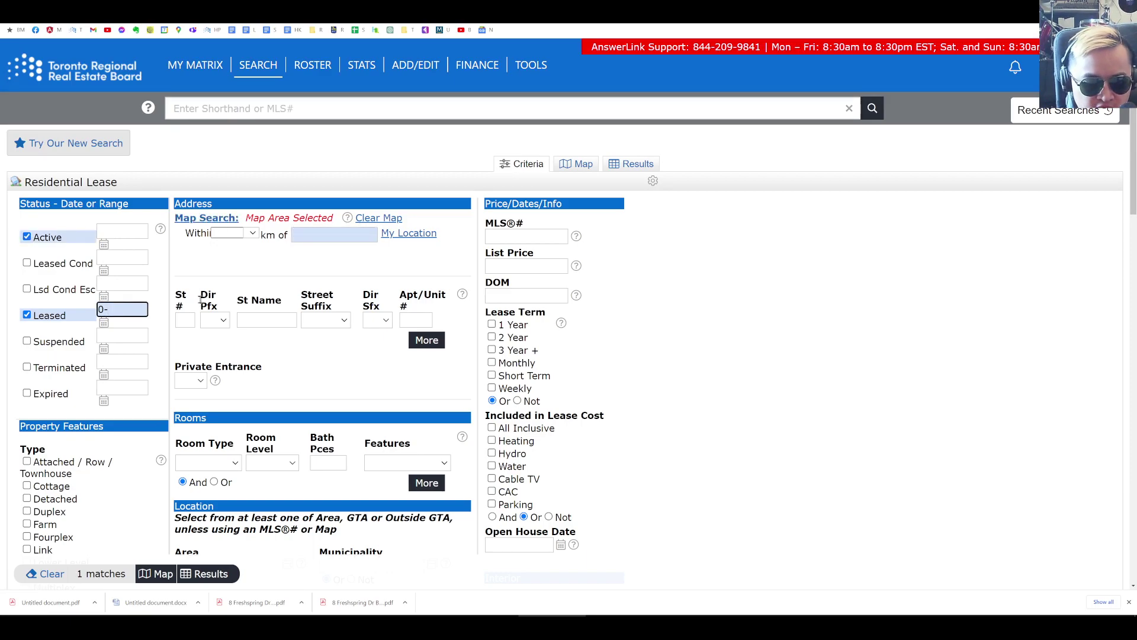
{"action": "type", "text": "400"}
{"action": "left_click", "coordinate": [225, 217]}
Enlarge the search circle around 77 Mohawk St to capture more listings.
{"action": "scroll", "coordinate": [654, 389], "scroll_direction": "down", "scroll_amount": 2}
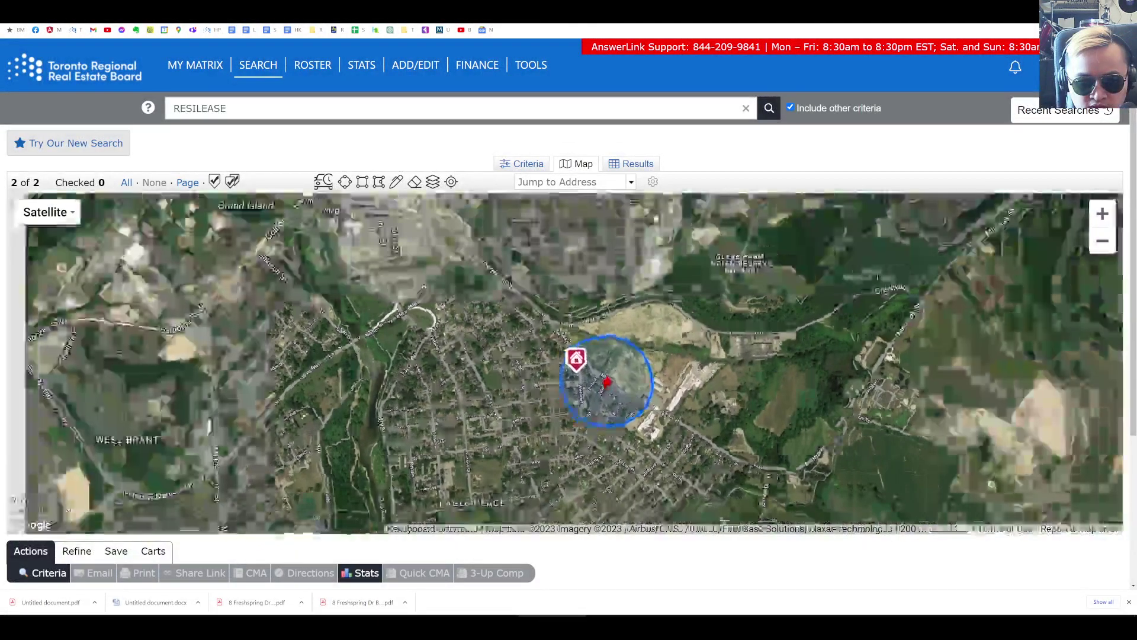
{"action": "left_click_drag", "start_coordinate": [670, 411], "coordinate": [740, 426]}
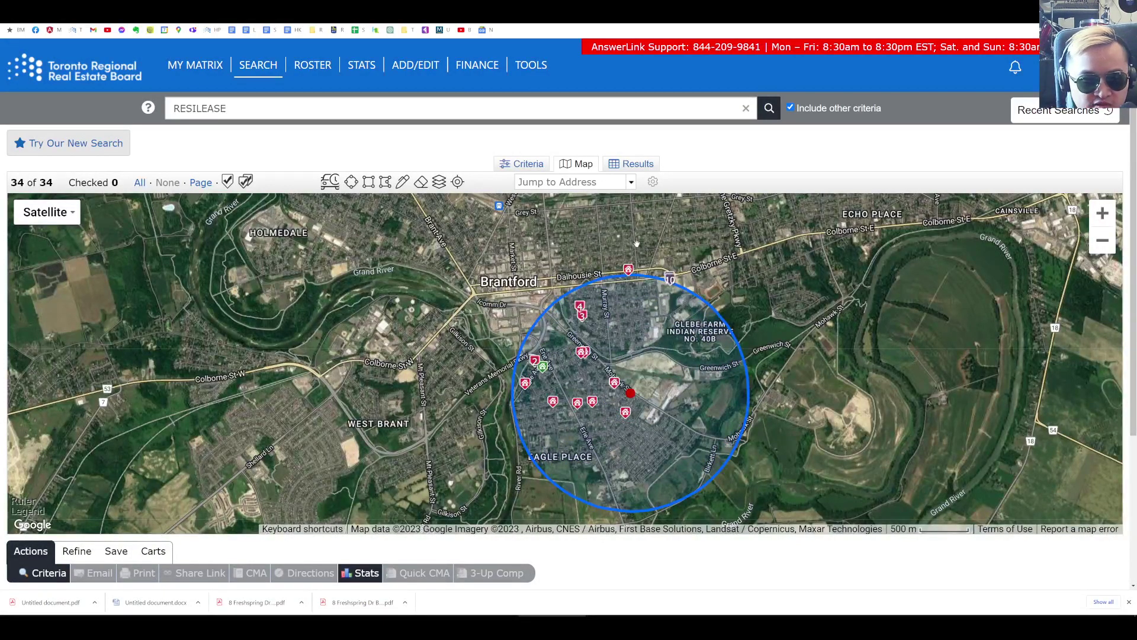
{"action": "left_click", "coordinate": [632, 165]}
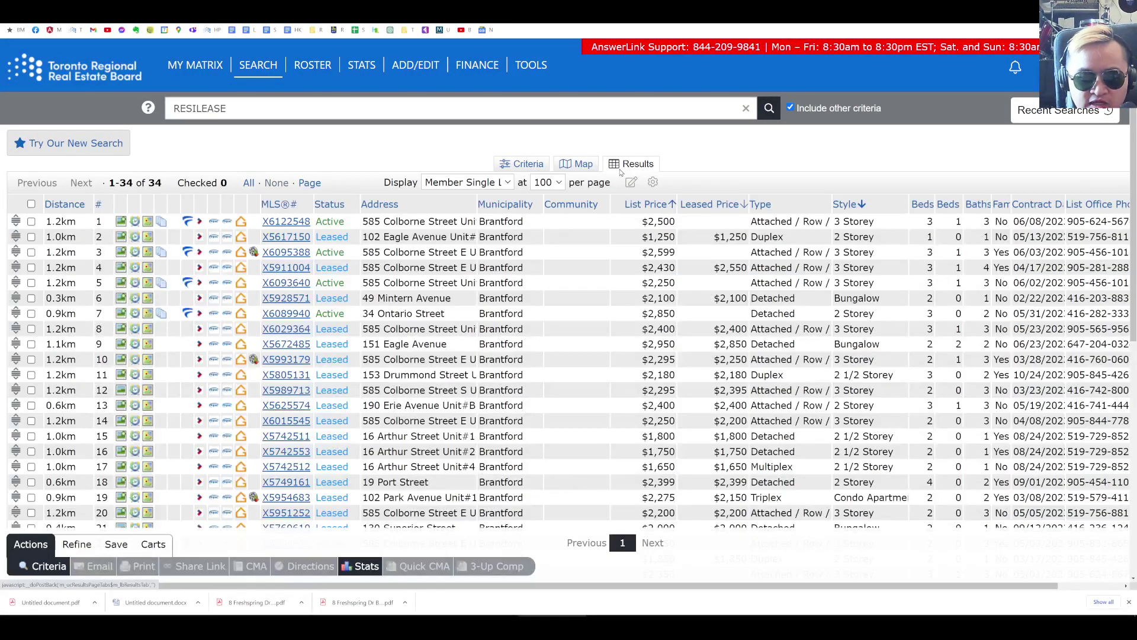
{"action": "left_click", "coordinate": [522, 164]}
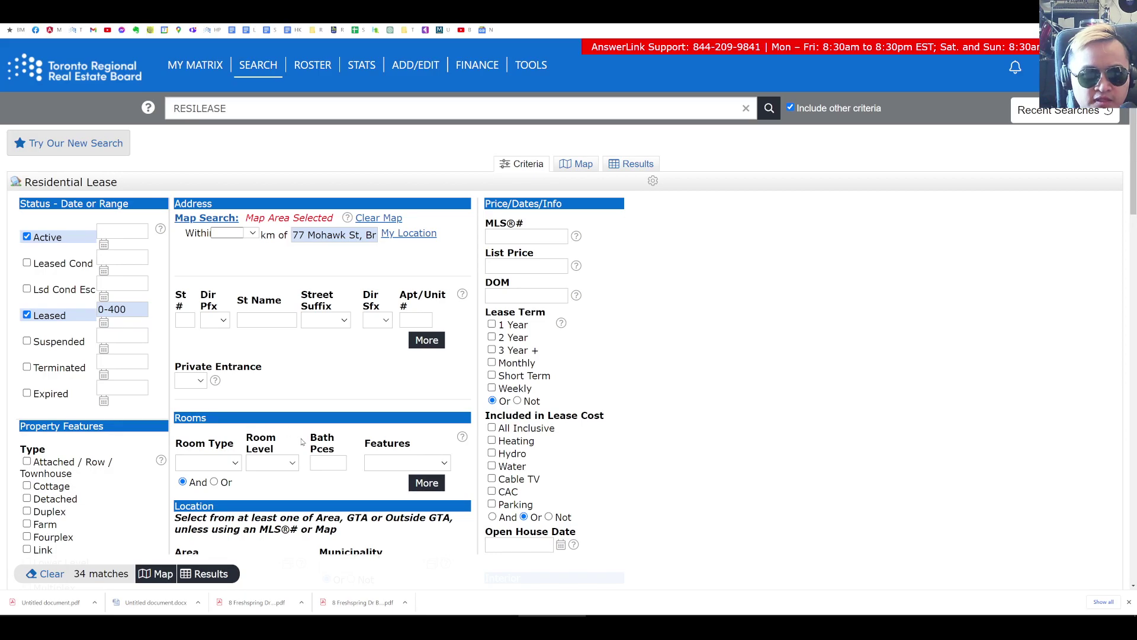
Show the 34 results as a zoomed-out table with the Contract Date column widened.
{"action": "left_click", "coordinate": [223, 576]}
{"action": "key", "text": "ctrl+minus"}
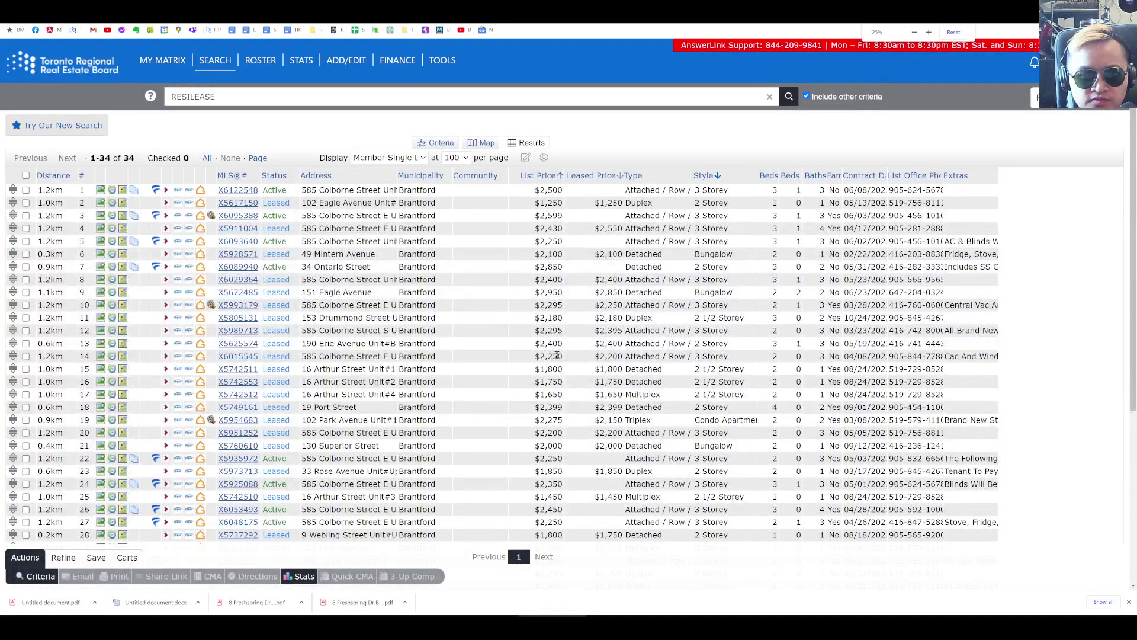
{"action": "key", "text": "ctrl+minus"}
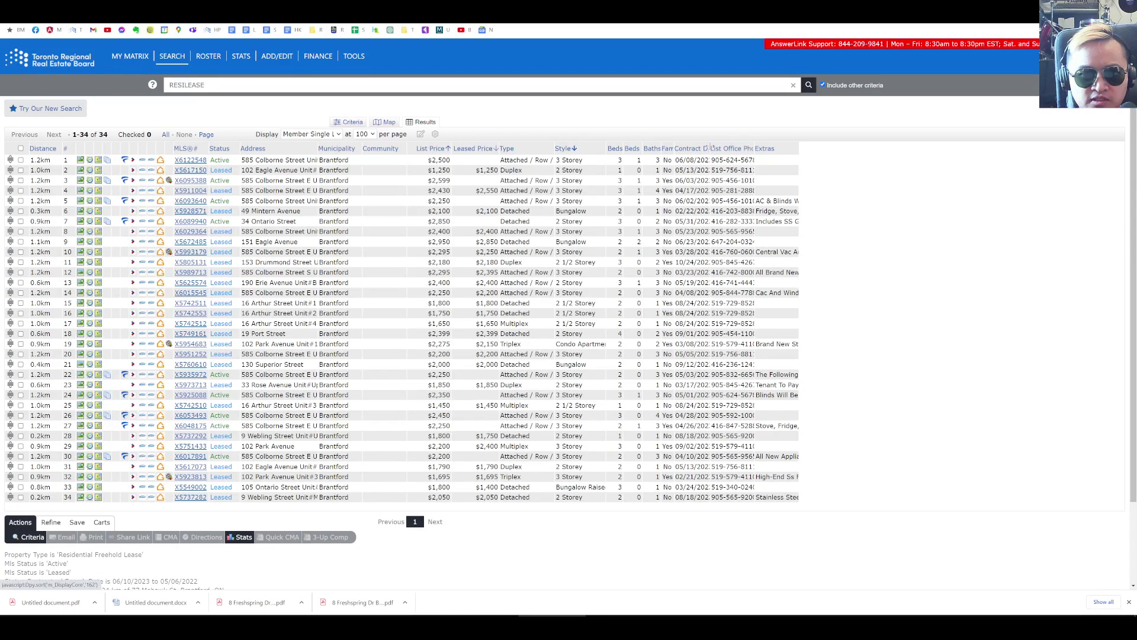
{"action": "left_click_drag", "start_coordinate": [708, 148], "coordinate": [741, 149]}
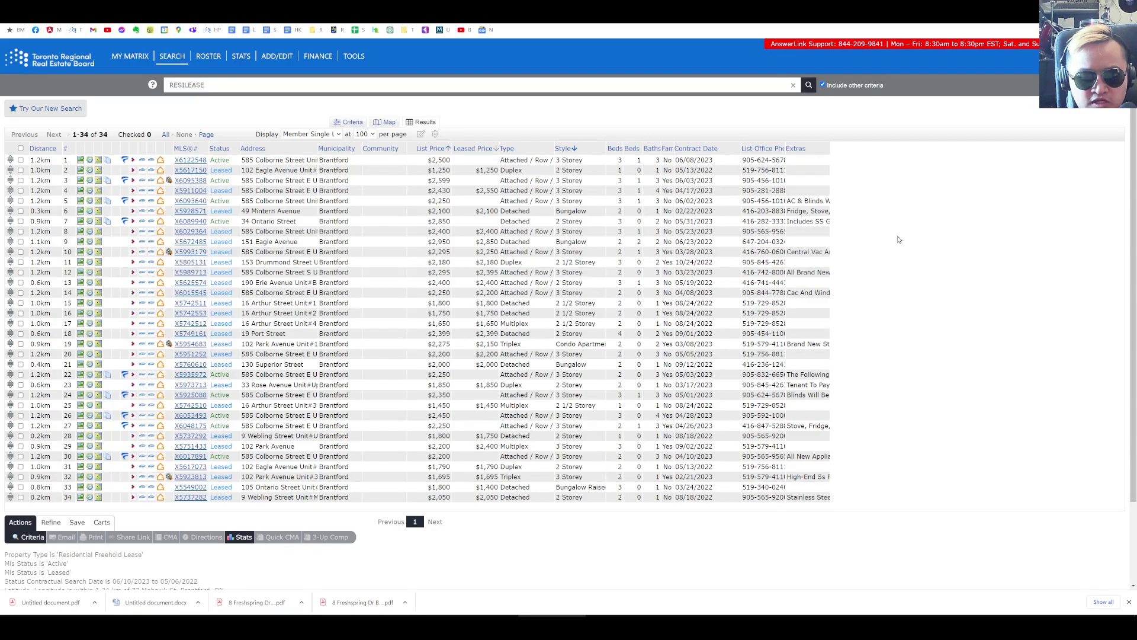
Exclude Active listings and sort the 25 leased results by Sold Date.
{"action": "left_click", "coordinate": [353, 122]}
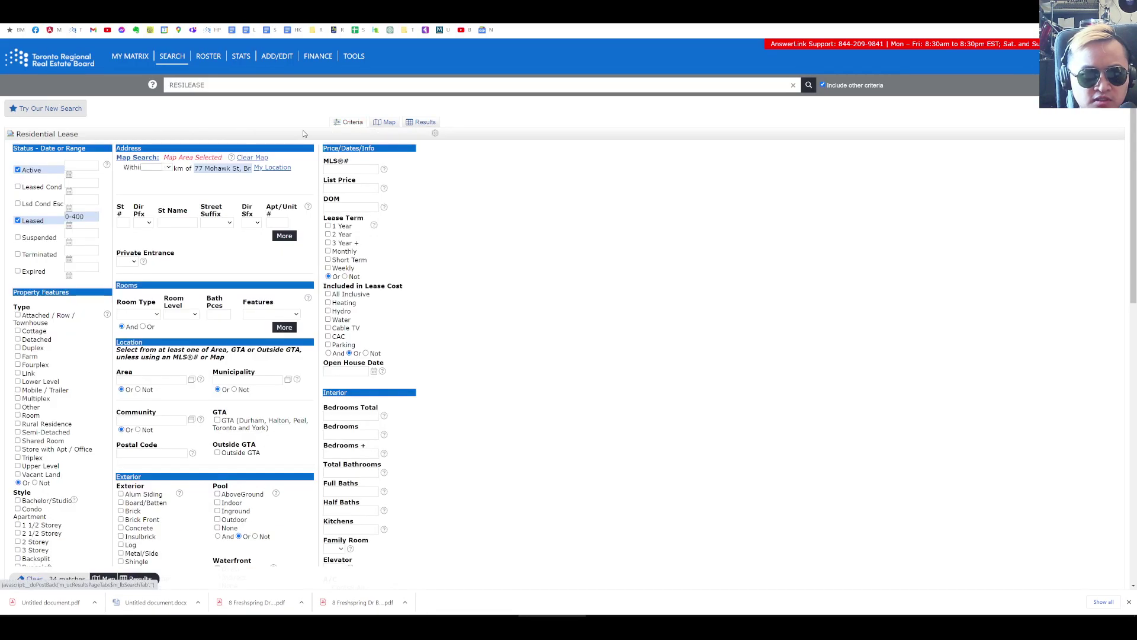
{"action": "left_click", "coordinate": [17, 171]}
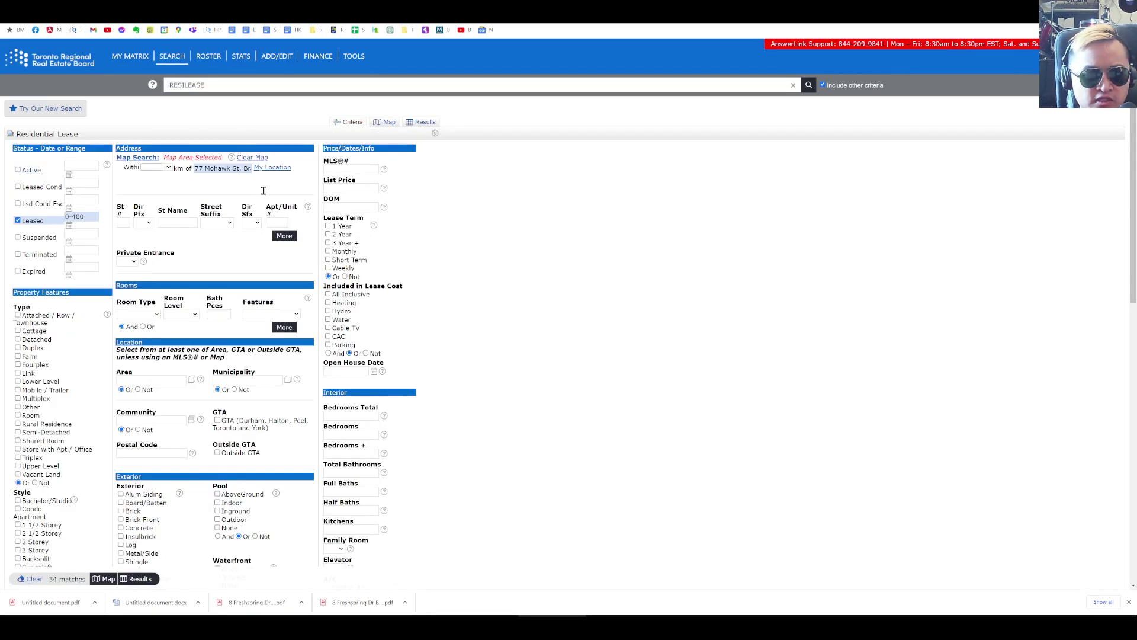
{"action": "left_click", "coordinate": [424, 122]}
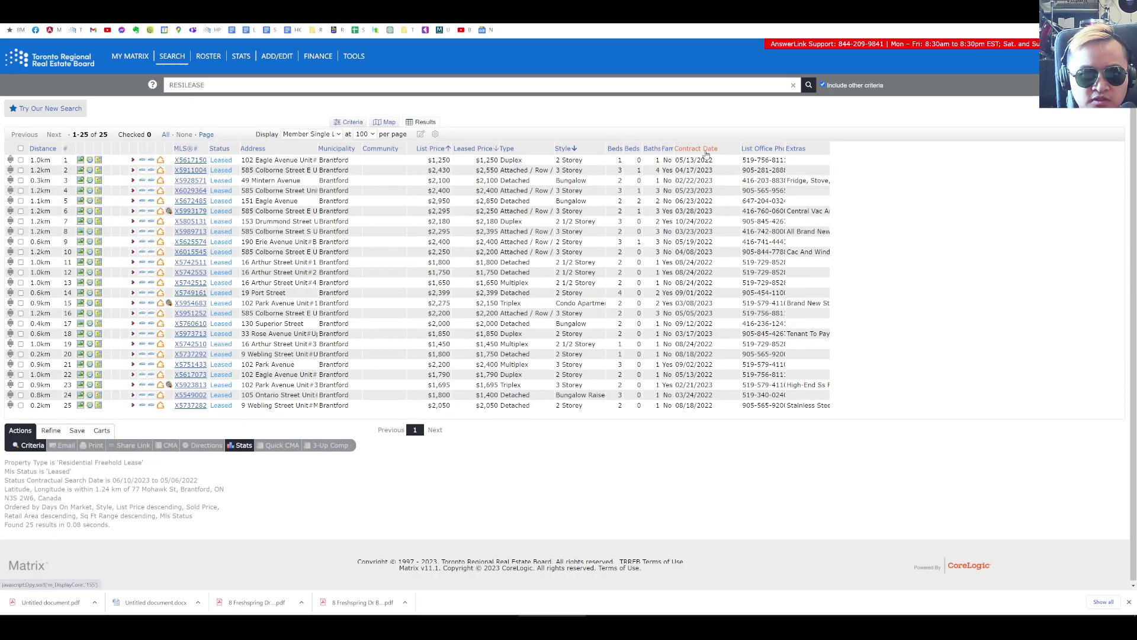
{"action": "left_click", "coordinate": [706, 150]}
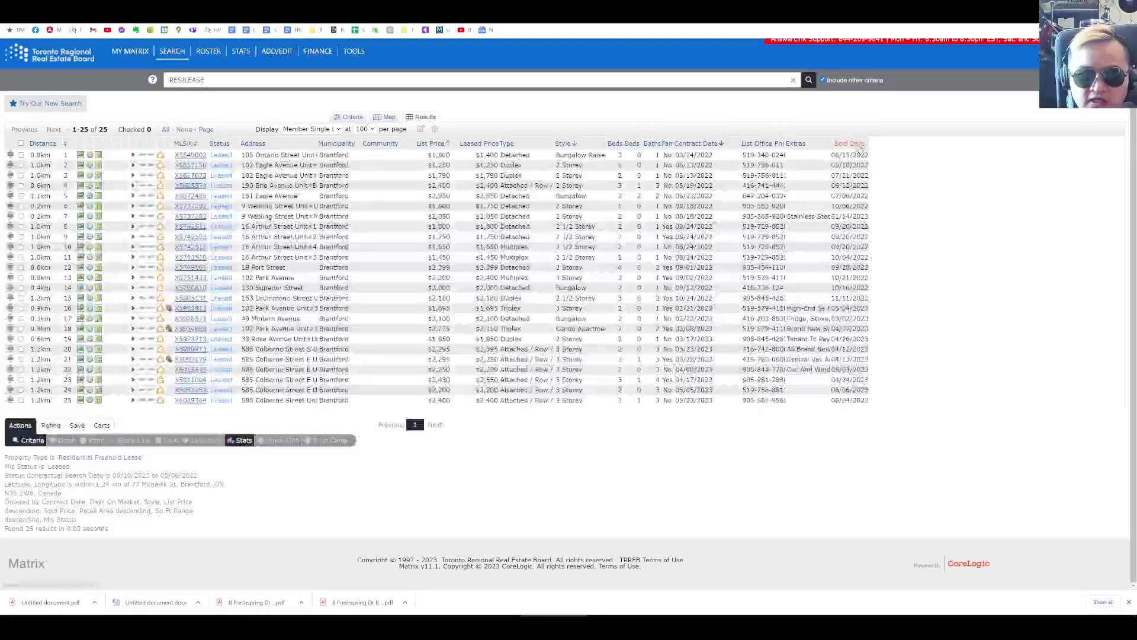
{"action": "left_click", "coordinate": [859, 150]}
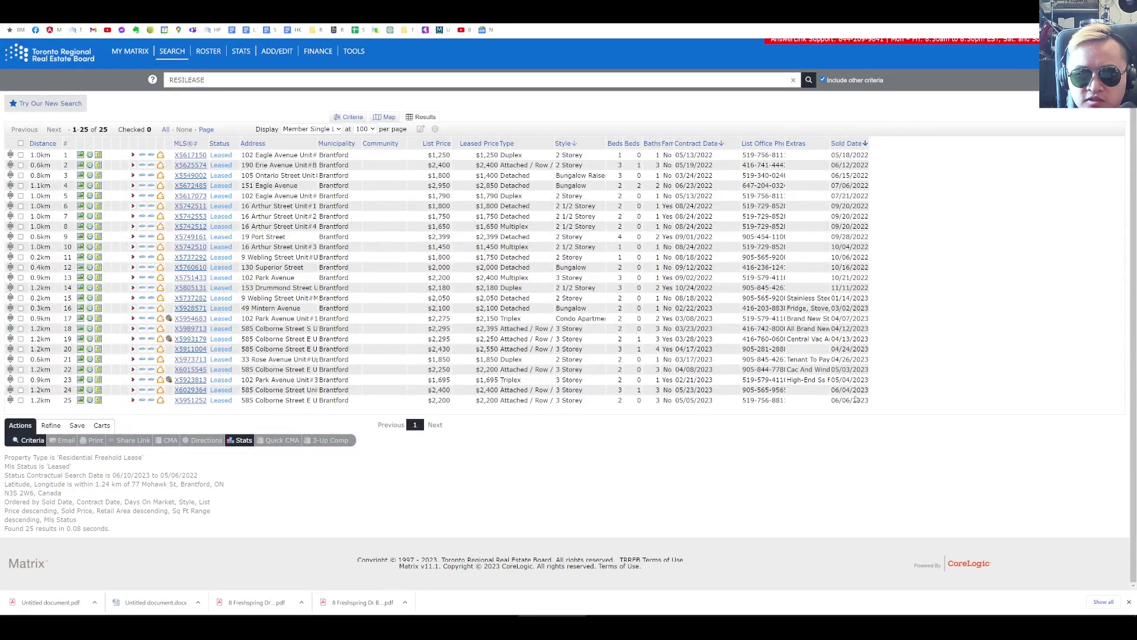
{"action": "left_click_drag", "start_coordinate": [856, 400], "coordinate": [744, 350]}
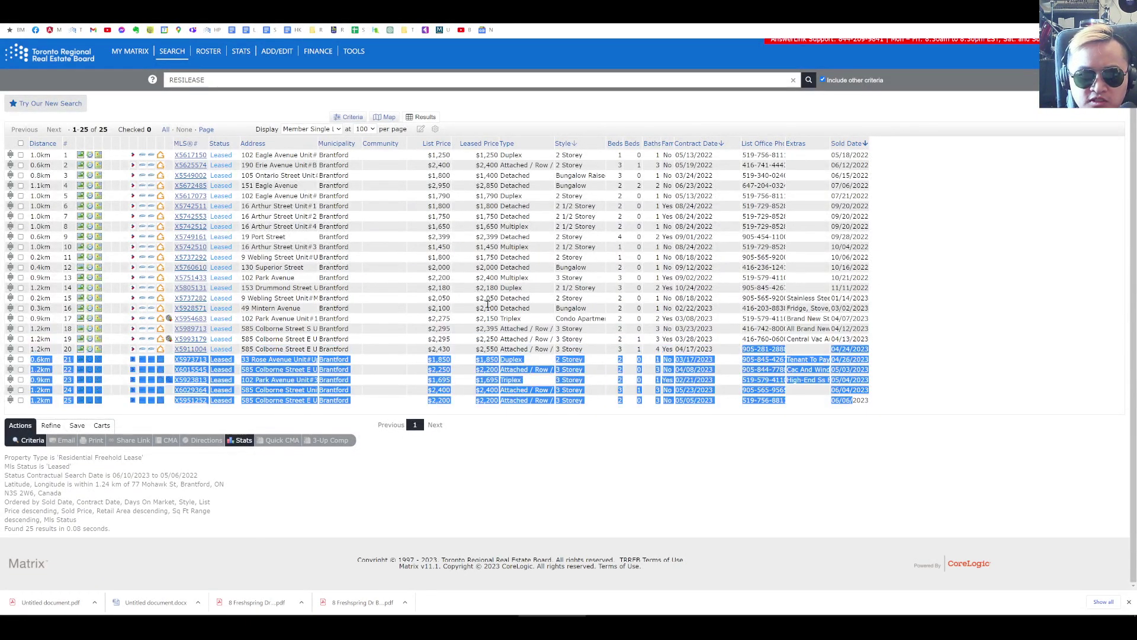
Shrink the search circle to 0.99 km and sort the 11 remaining listings by Leased Price.
{"action": "left_click", "coordinate": [385, 117]}
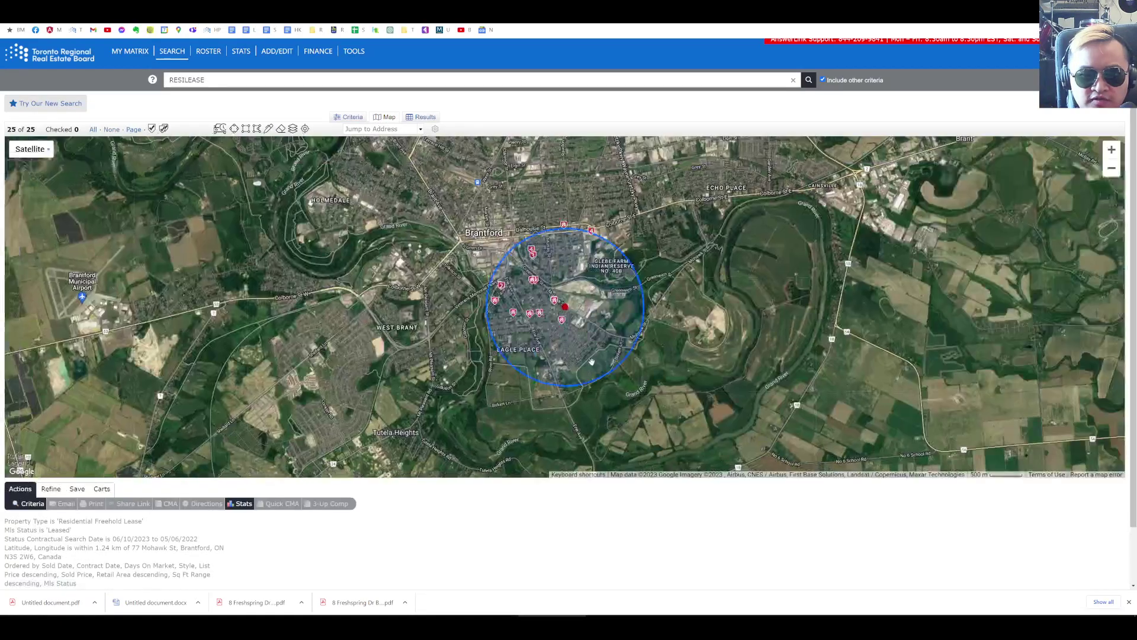
{"action": "scroll", "coordinate": [633, 286], "scroll_direction": "up", "scroll_amount": 1}
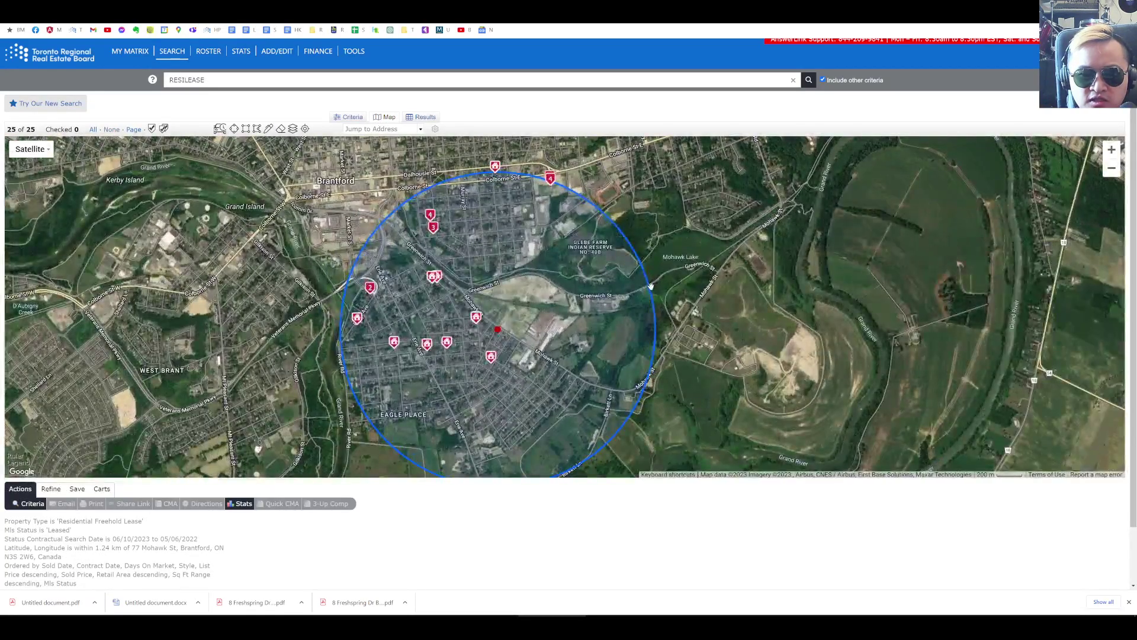
{"action": "left_click_drag", "start_coordinate": [650, 291], "coordinate": [623, 296]}
{"action": "left_click", "coordinate": [424, 117]}
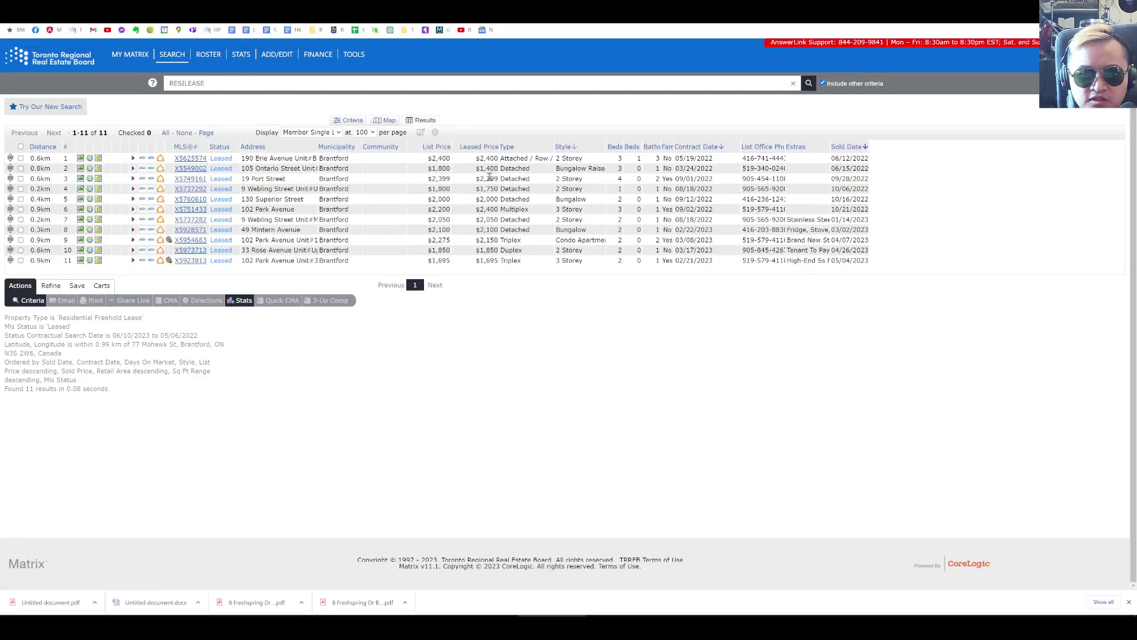
{"action": "left_click_drag", "start_coordinate": [484, 261], "coordinate": [478, 180]}
{"action": "left_click", "coordinate": [483, 146]}
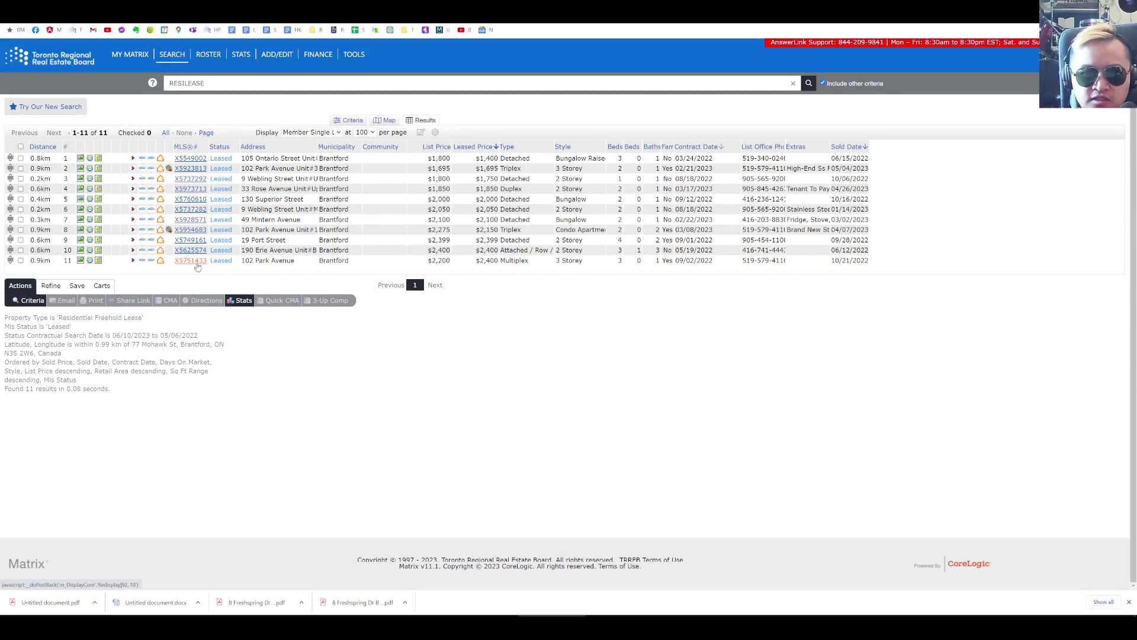
Open the 102 Park Avenue listing and browse its photos.
{"action": "left_click", "coordinate": [197, 263]}
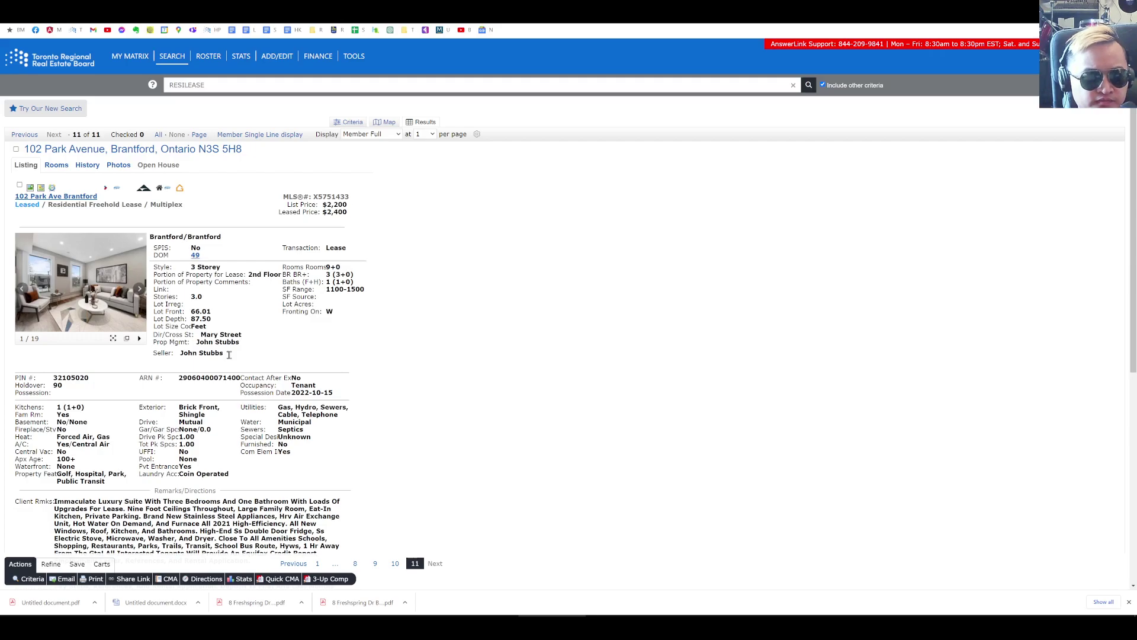
{"action": "scroll", "coordinate": [135, 296], "scroll_direction": "down", "scroll_amount": 2}
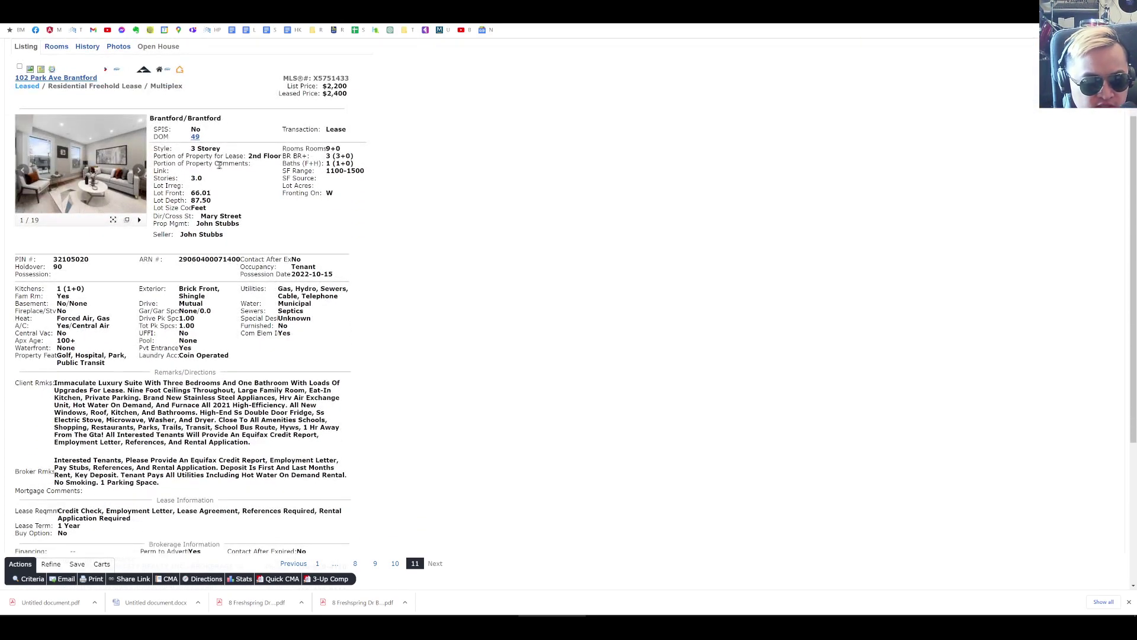
{"action": "left_click", "coordinate": [86, 178]}
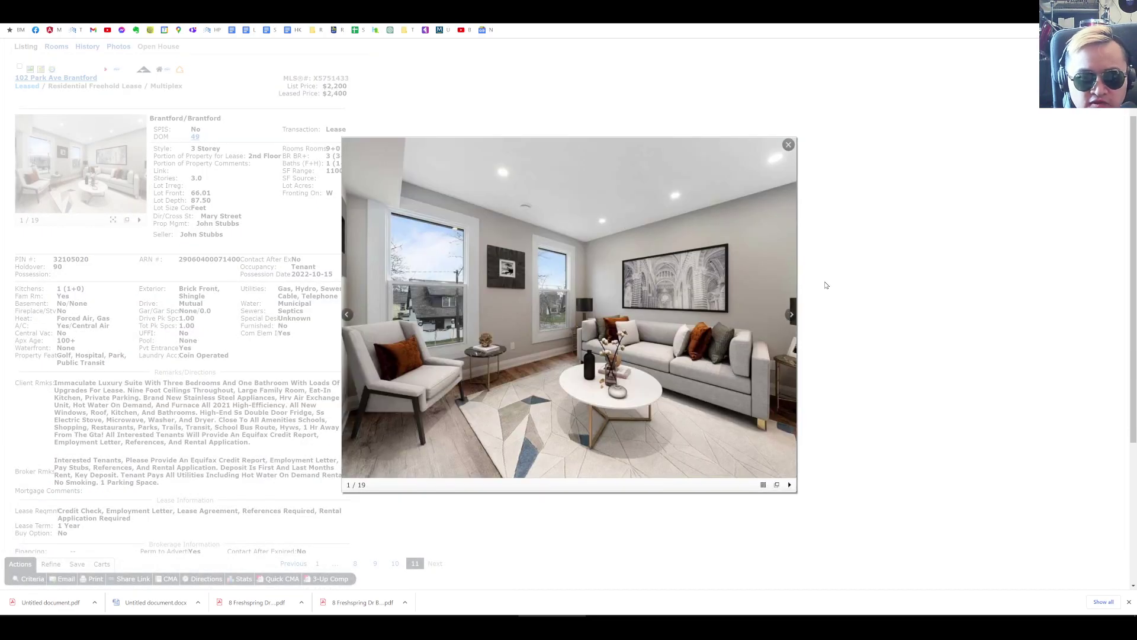
{"action": "key", "text": "Right"}
{"action": "key", "text": "Right"}
{"action": "key", "text": "Right"}
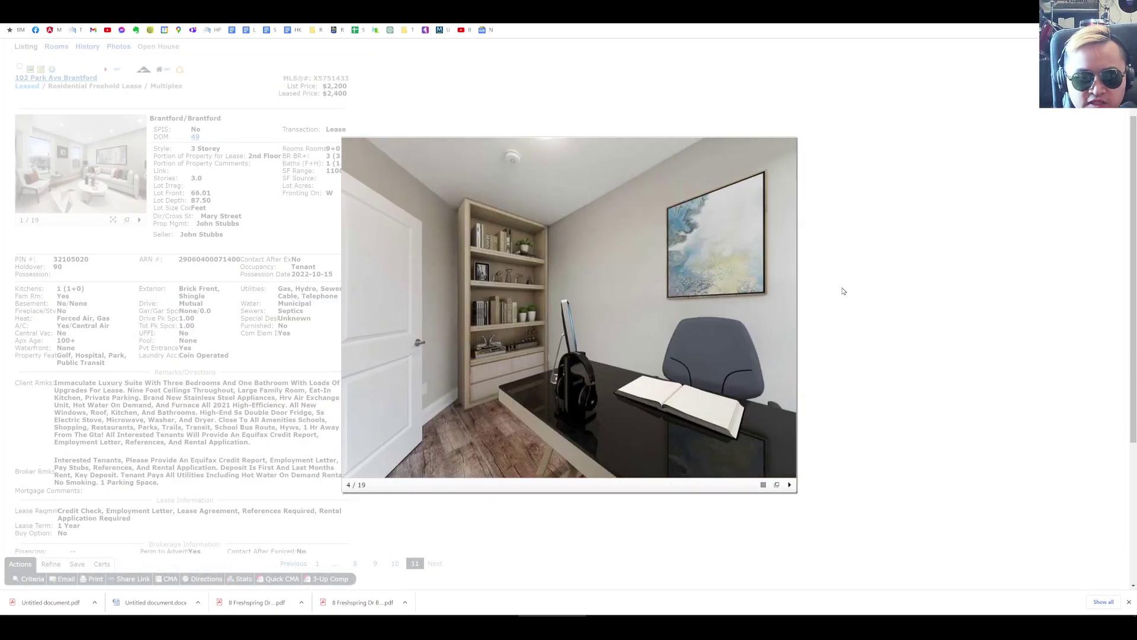
{"action": "key", "text": "Right"}
{"action": "key", "text": "Right"}
{"action": "key", "text": "Right"}
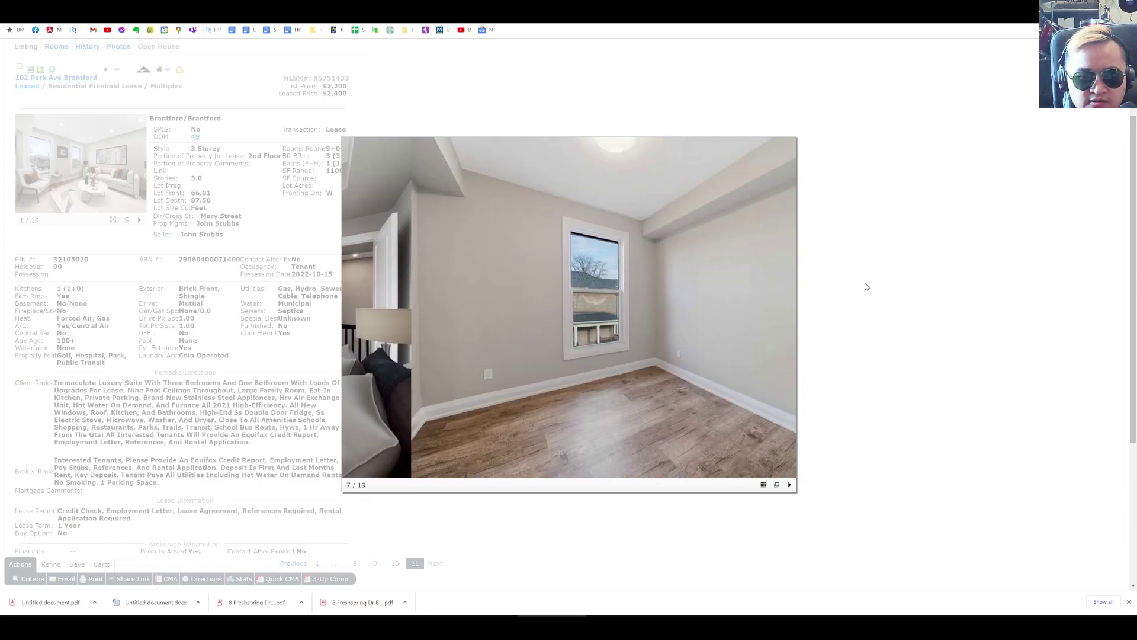
{"action": "key", "text": "Right"}
{"action": "key", "text": "Escape"}
Go back to listing 10, 190 Erie Ave, and browse its room photos.
{"action": "key", "text": "alt+Left"}
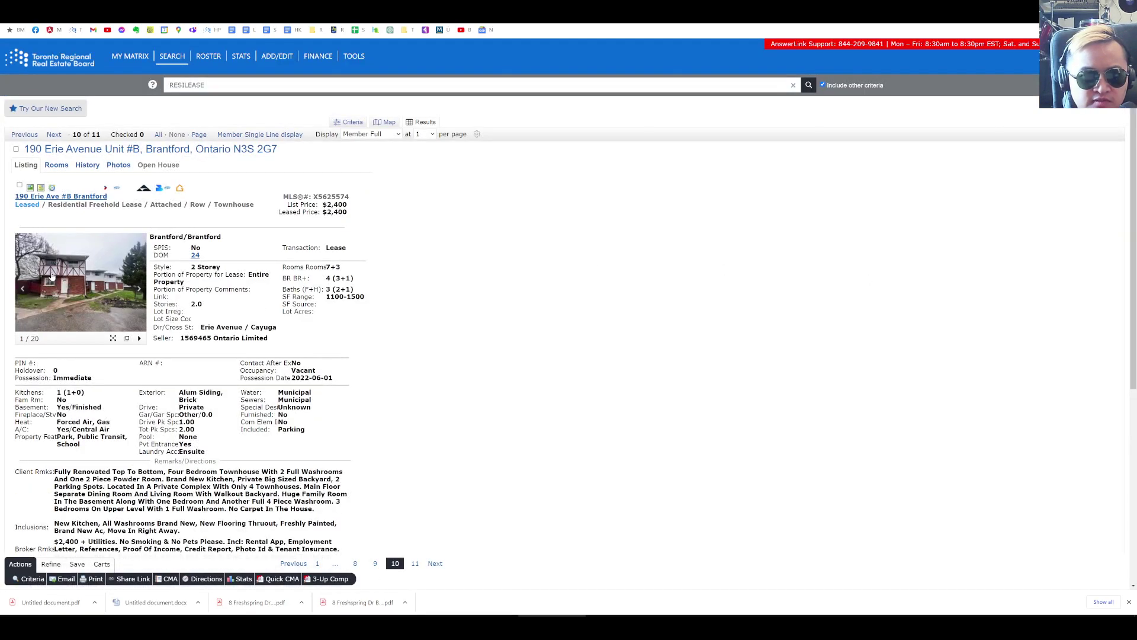
{"action": "left_click", "coordinate": [52, 275]}
{"action": "key", "text": "Right"}
{"action": "key", "text": "Right"}
{"action": "key", "text": "Right"}
{"action": "key", "text": "Right"}
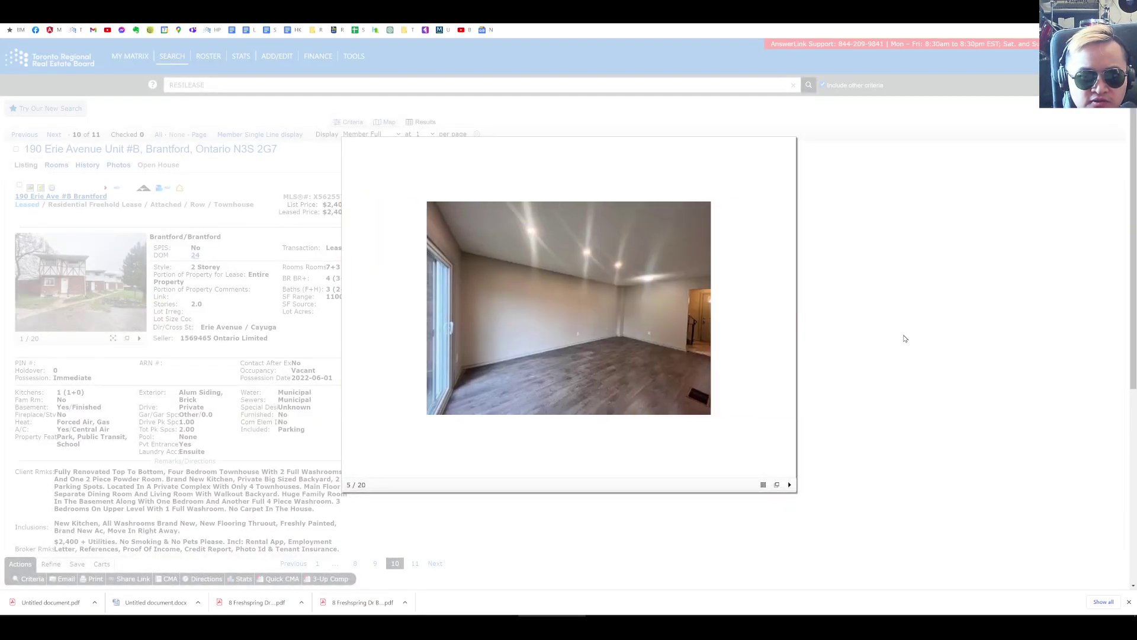
{"action": "key", "text": "Right"}
{"action": "key", "text": "Right"}
{"action": "key", "text": "Right"}
{"action": "key", "text": "Escape"}
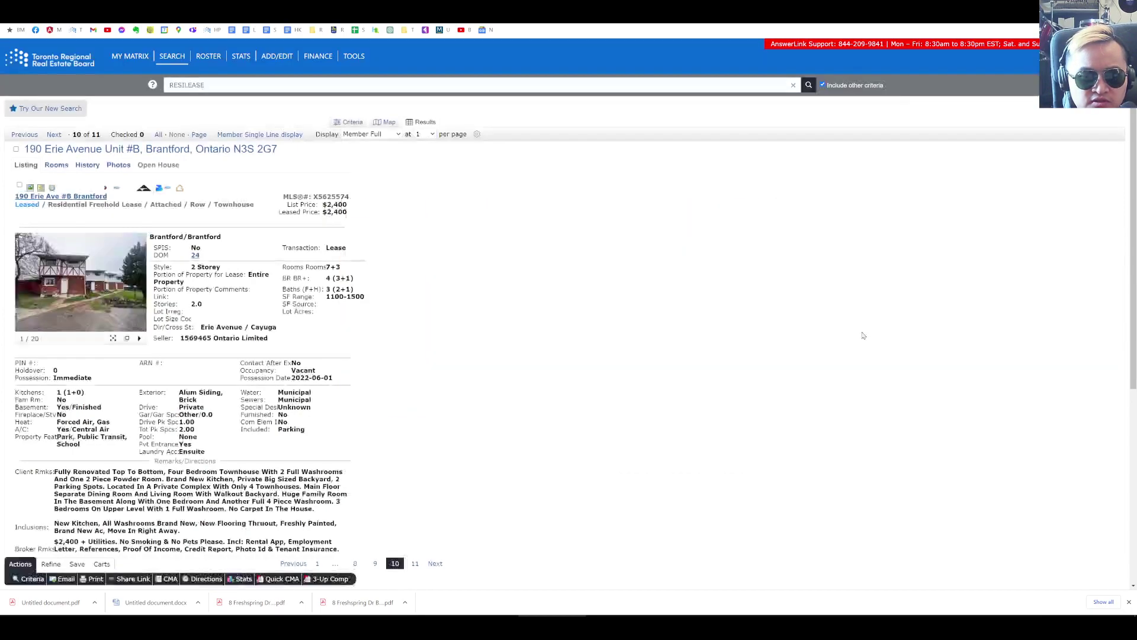
Move to listing 9, 19 Port St, and browse its interior, hallway and bathroom photos.
{"action": "key", "text": "Left"}
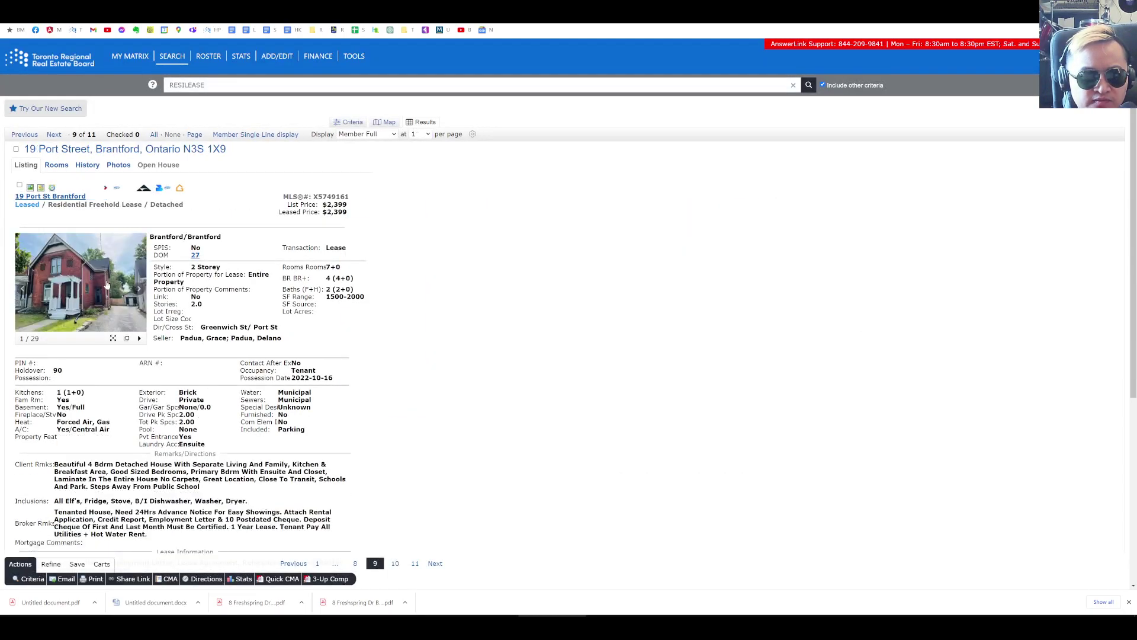
{"action": "key", "text": "Right"}
{"action": "key", "text": "Right"}
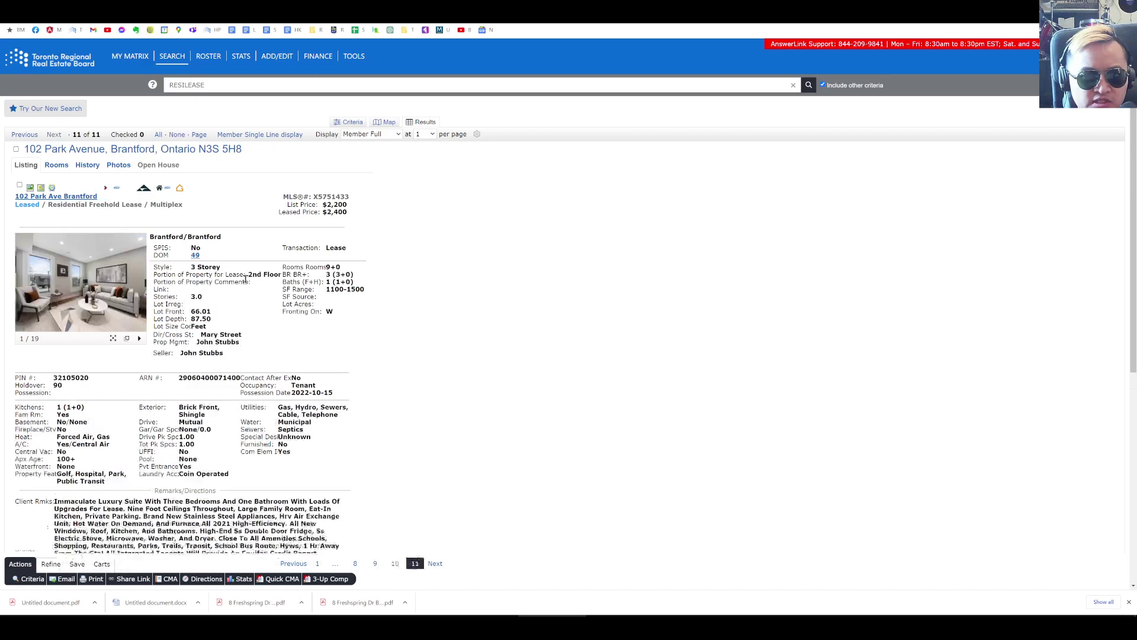
{"action": "key", "text": "Left"}
{"action": "key", "text": "Left"}
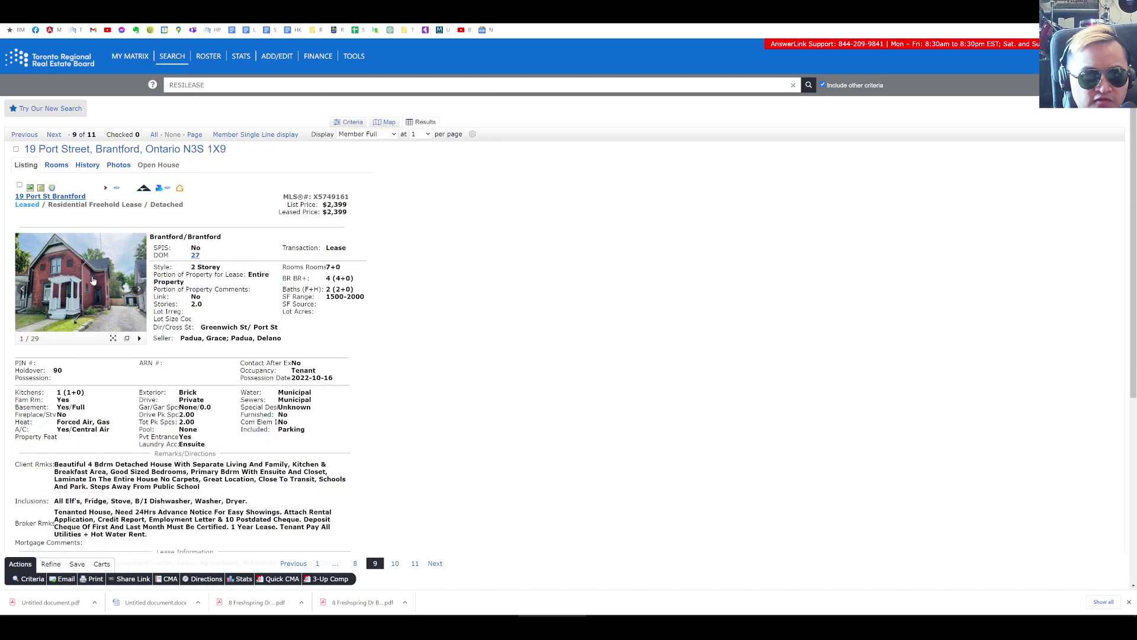
{"action": "left_click", "coordinate": [93, 280]}
{"action": "key", "text": "Right"}
{"action": "key", "text": "Right"}
{"action": "key", "text": "Right"}
{"action": "key", "text": "Right"}
{"action": "key", "text": "Right"}
{"action": "key", "text": "Right"}
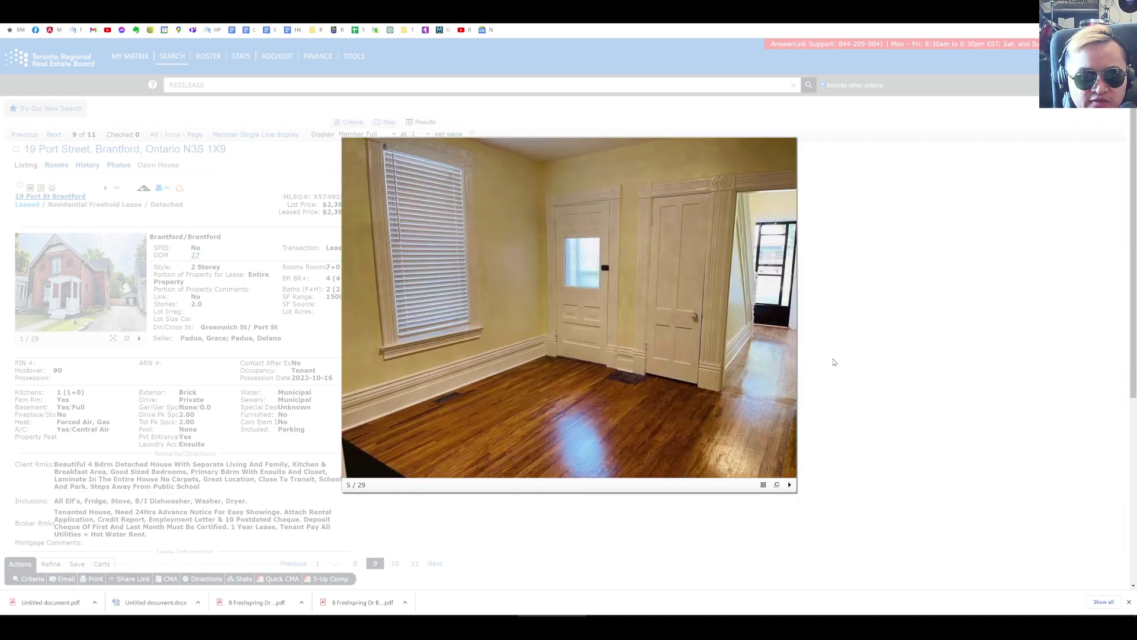
{"action": "key", "text": "Right"}
{"action": "key", "text": "Right"}
{"action": "key", "text": "Right"}
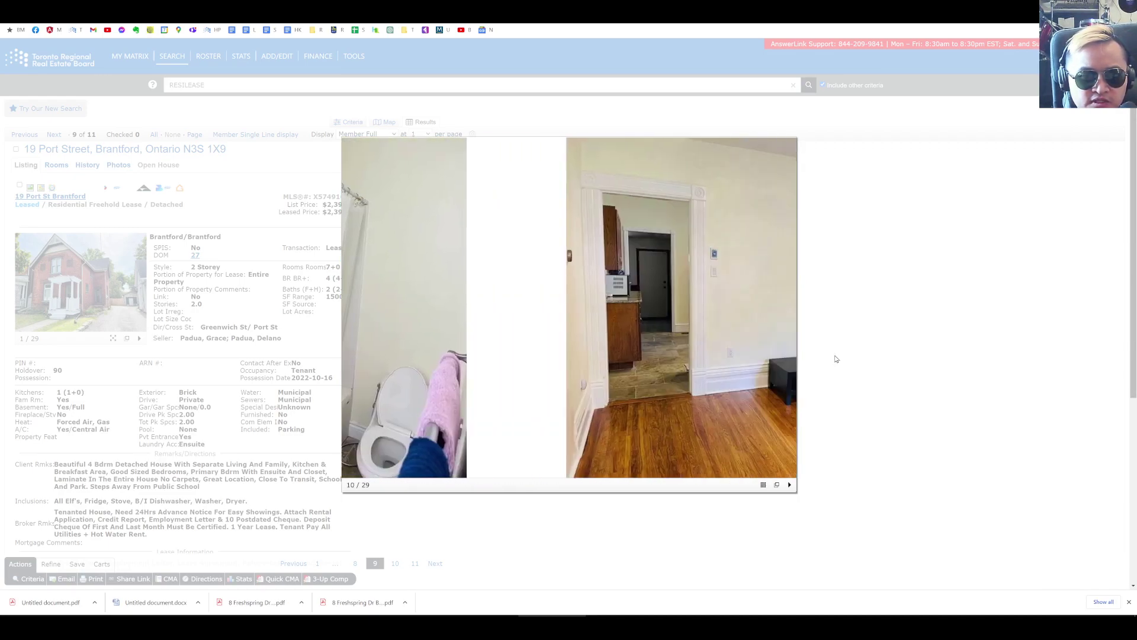
{"action": "key", "text": "Right"}
{"action": "key", "text": "Right"}
{"action": "left_click", "coordinate": [838, 350]}
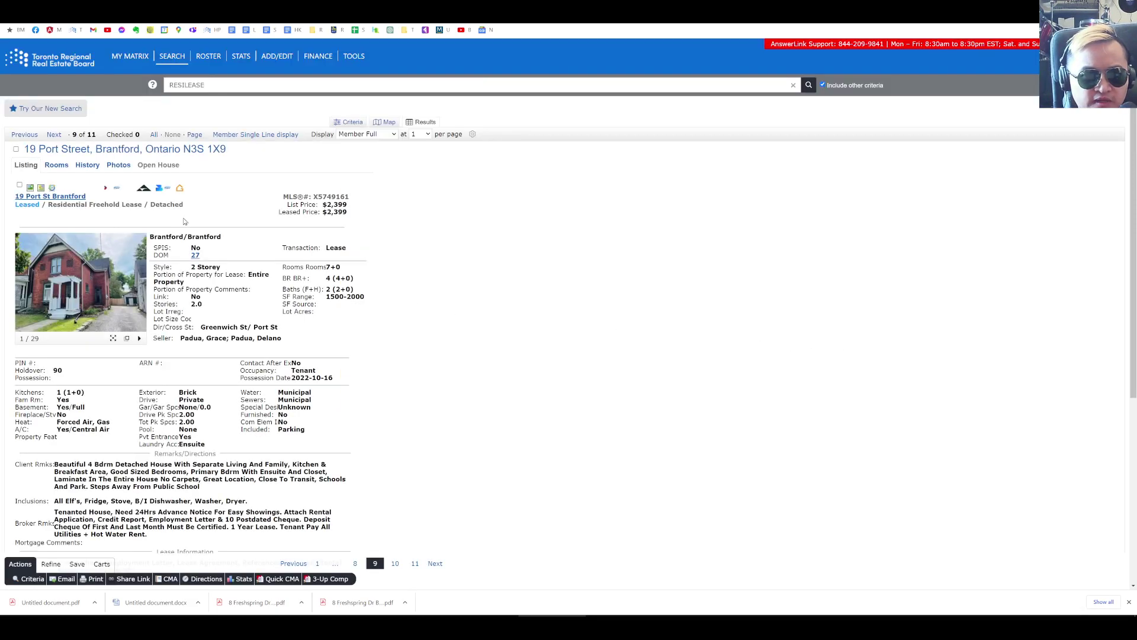
Browse the basement unit photos for 105 Ontario St.
{"action": "key", "text": "Left"}
{"action": "key", "text": "Left"}
{"action": "key", "text": "Left"}
{"action": "key", "text": "Left"}
{"action": "key", "text": "Left"}
{"action": "key", "text": "Left"}
{"action": "key", "text": "Left"}
{"action": "key", "text": "Left"}
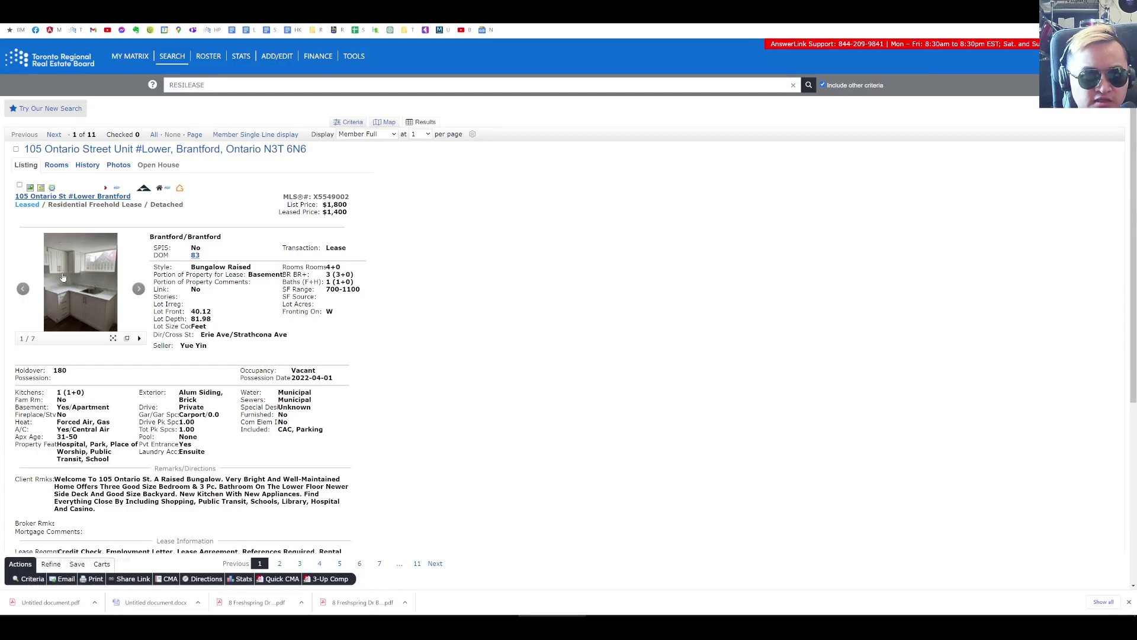
{"action": "left_click", "coordinate": [63, 278]}
{"action": "key", "text": "Right"}
{"action": "key", "text": "Right"}
{"action": "key", "text": "Right"}
{"action": "key", "text": "Right"}
{"action": "key", "text": "Right"}
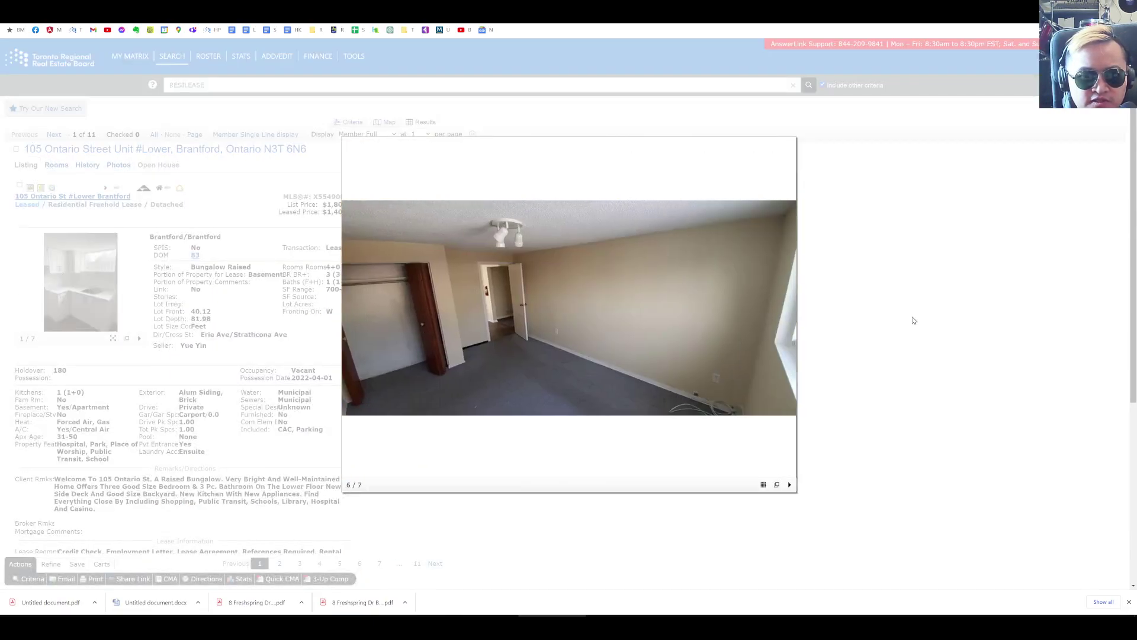
{"action": "key", "text": "Right"}
{"action": "key", "text": "Escape"}
{"action": "key", "text": "Right"}
{"action": "left_click", "coordinate": [86, 278]}
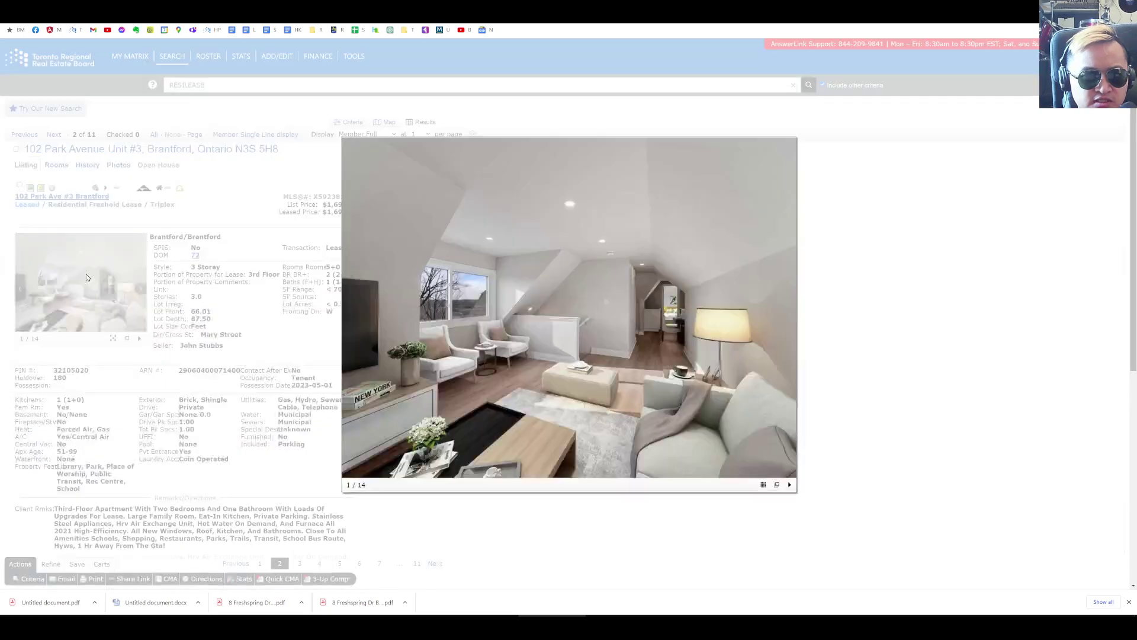
{"action": "key", "text": "Right"}
{"action": "key", "text": "Right"}
{"action": "key", "text": "Right"}
{"action": "key", "text": "Right"}
{"action": "key", "text": "Right"}
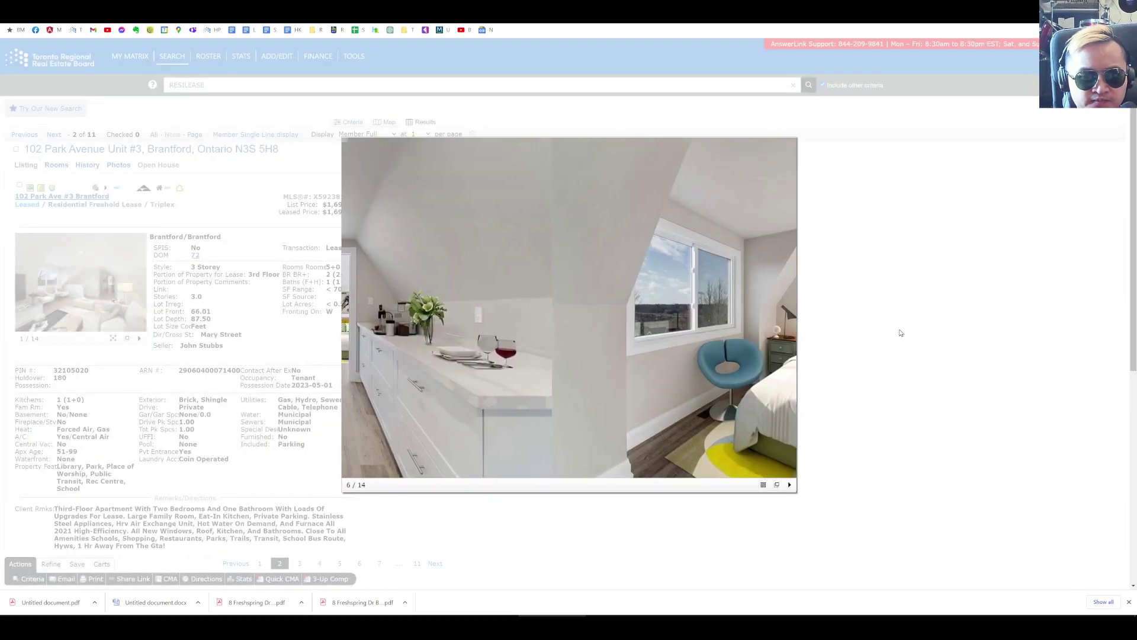
{"action": "key", "text": "Right"}
{"action": "key", "text": "Right"}
{"action": "key", "text": "Right"}
{"action": "key", "text": "Escape"}
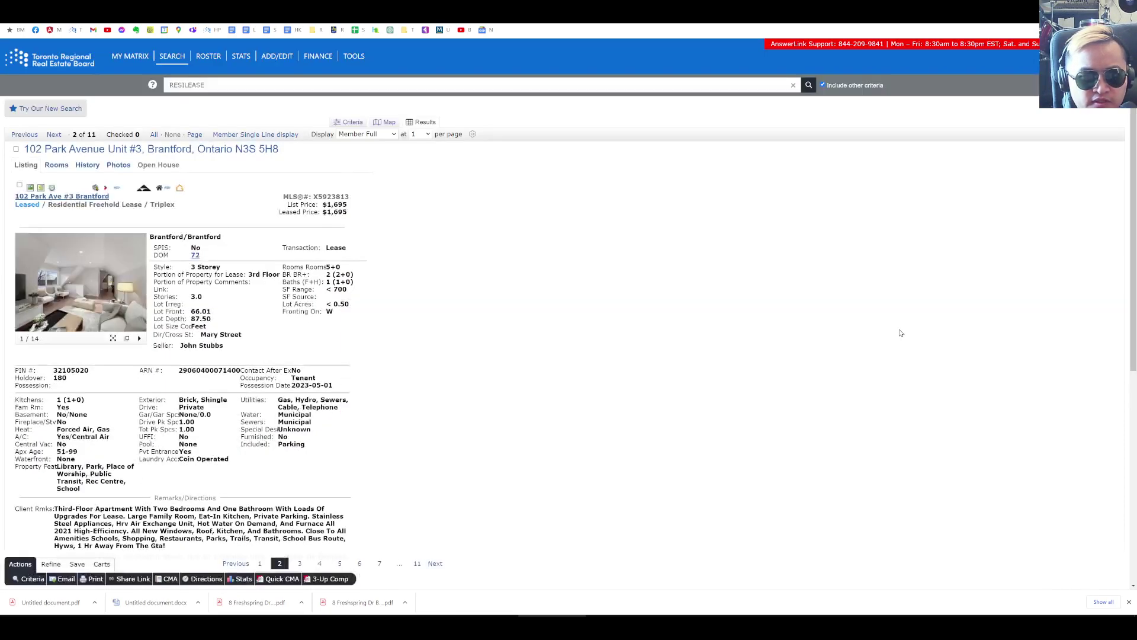
{"action": "left_click", "coordinate": [83, 278]}
{"action": "key", "text": "Right"}
{"action": "key", "text": "Right"}
{"action": "key", "text": "Right"}
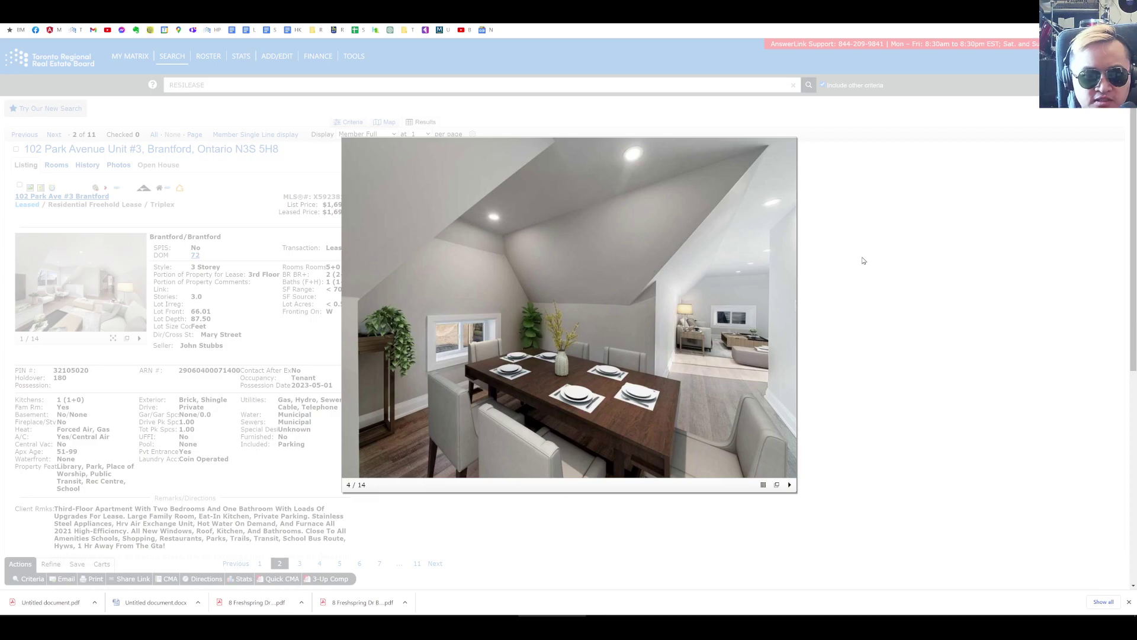
{"action": "key", "text": "Right"}
{"action": "key", "text": "Escape"}
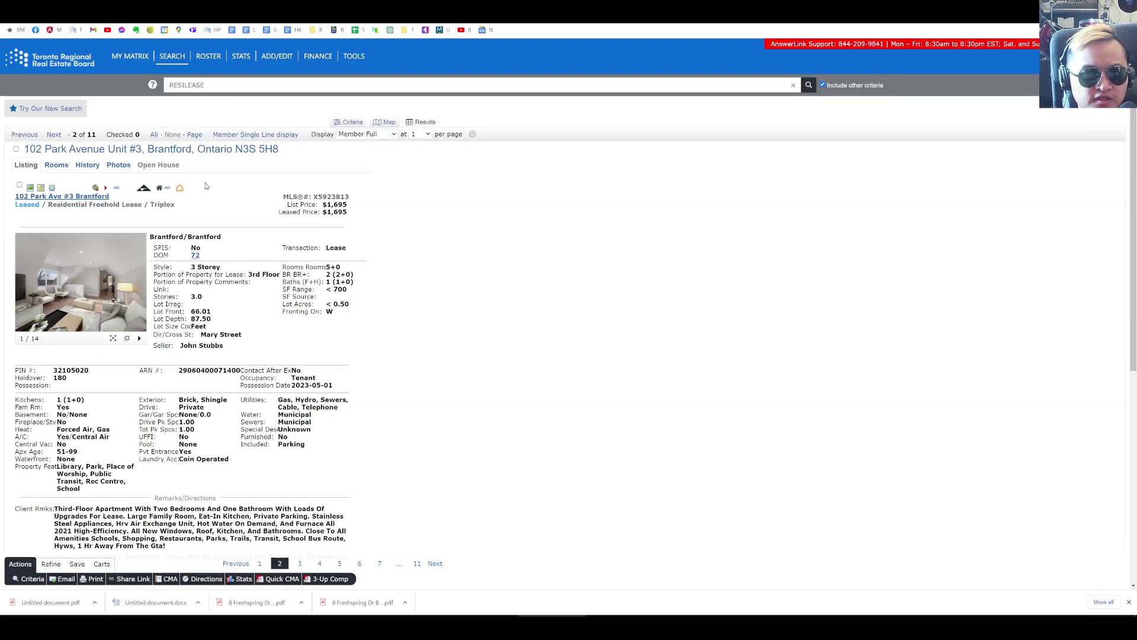
Step between neighbouring listings, then switch to the Member Single Line results table.
{"action": "key", "text": "Right"}
{"action": "key", "text": "Left"}
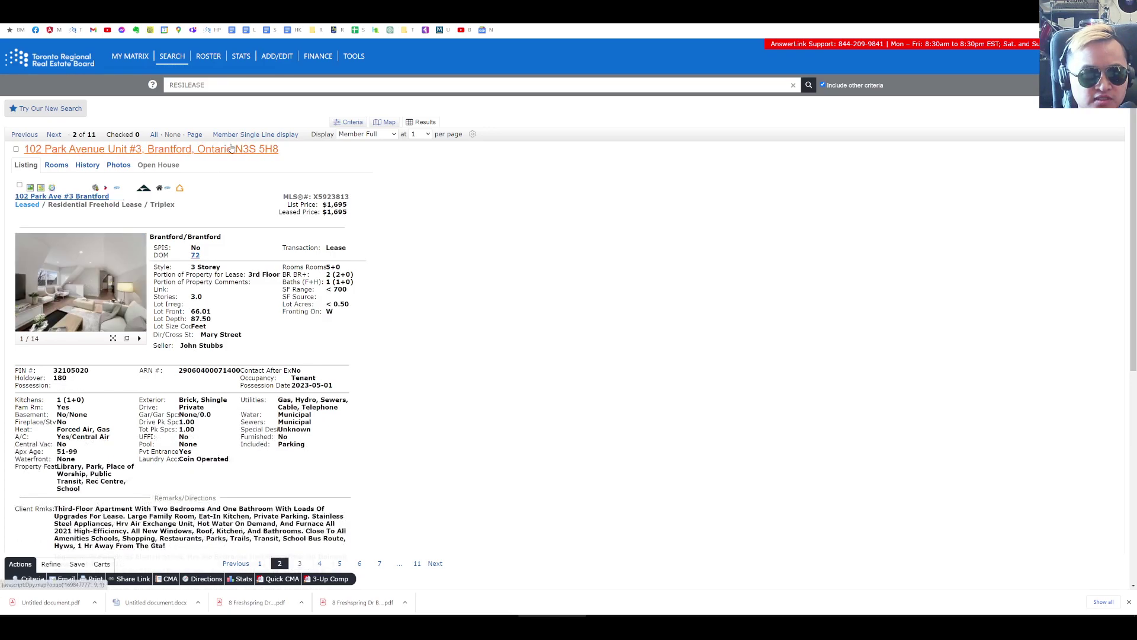
{"action": "key", "text": "Right"}
{"action": "left_click", "coordinate": [255, 134]}
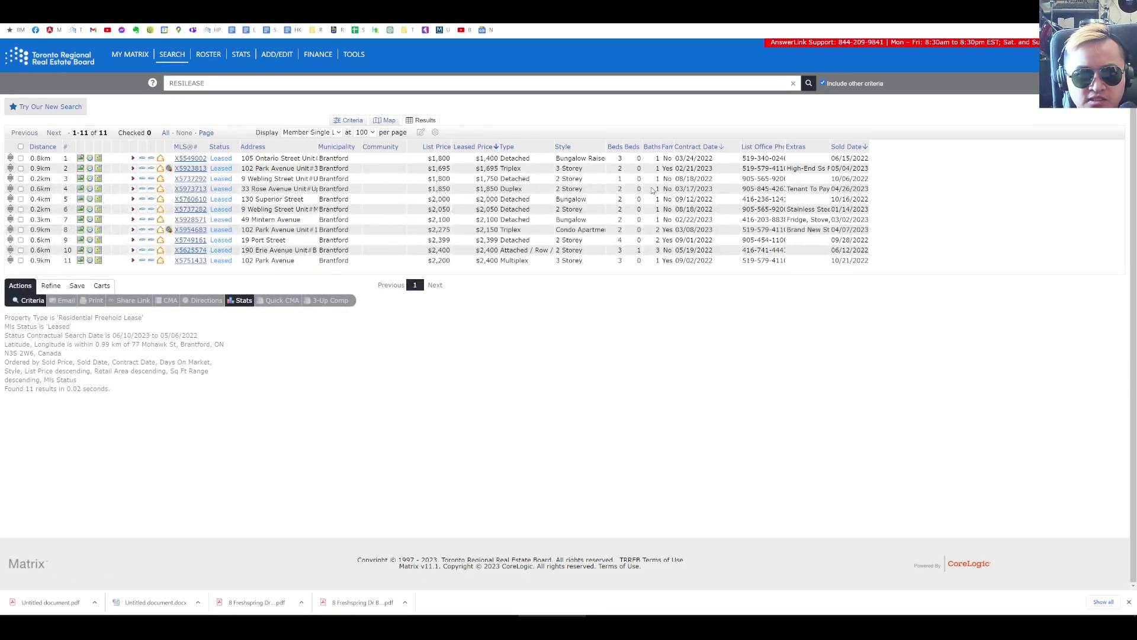
Add a Cumulative Days On Market column after List Price.
{"action": "left_click", "coordinate": [414, 146]}
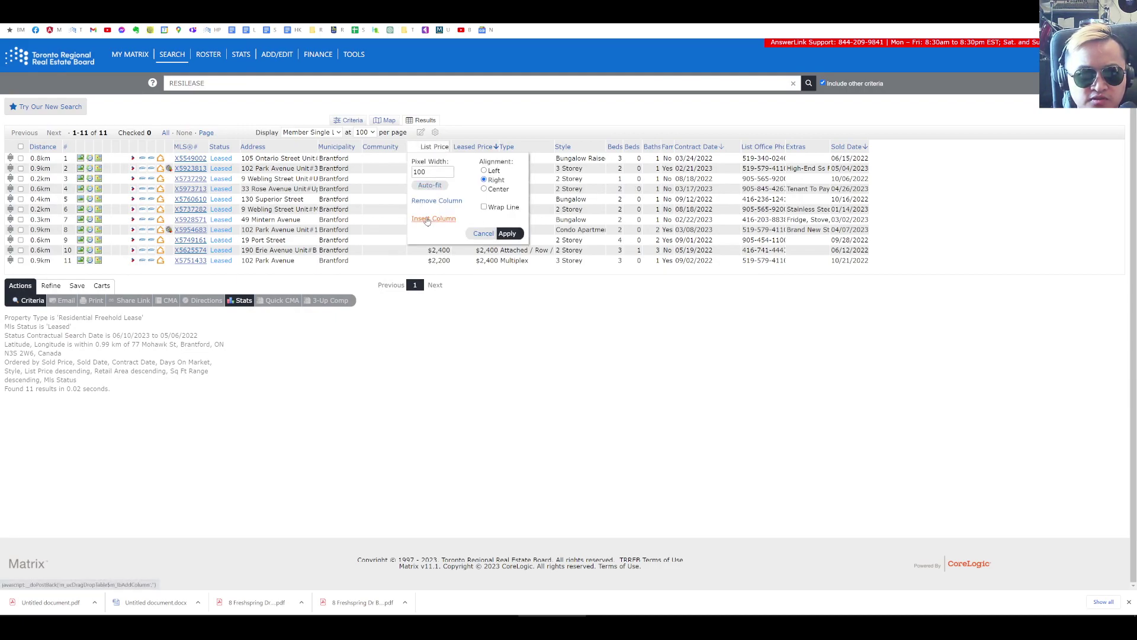
{"action": "left_click", "coordinate": [427, 219]}
{"action": "left_click", "coordinate": [485, 260]}
{"action": "type", "text": "dom"}
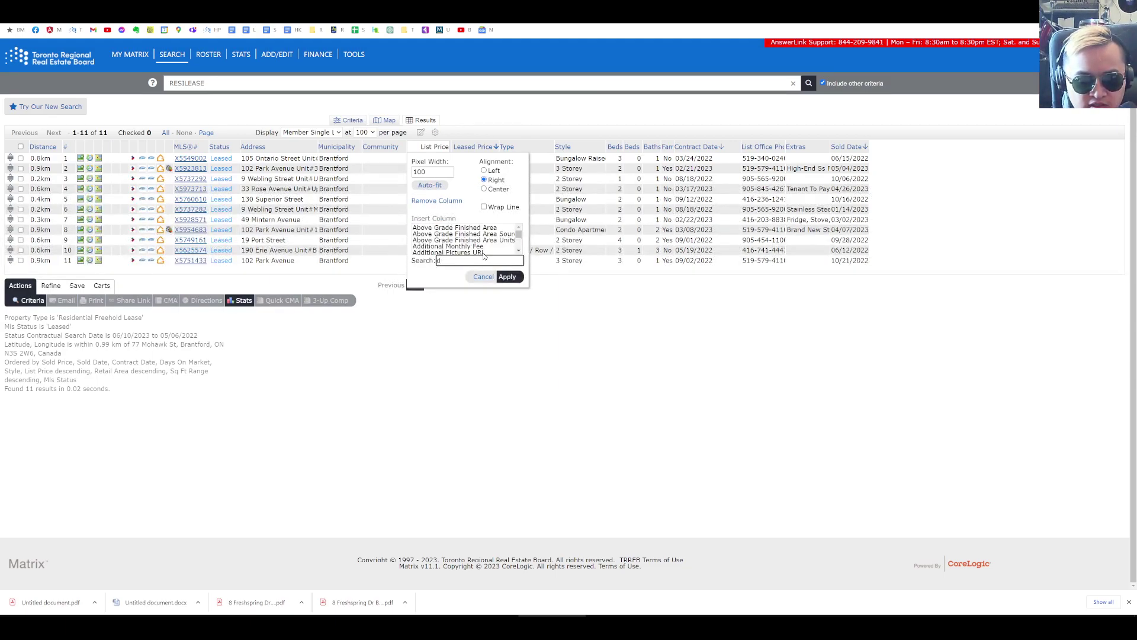
{"action": "left_click", "coordinate": [483, 277]}
{"action": "left_click", "coordinate": [411, 148]}
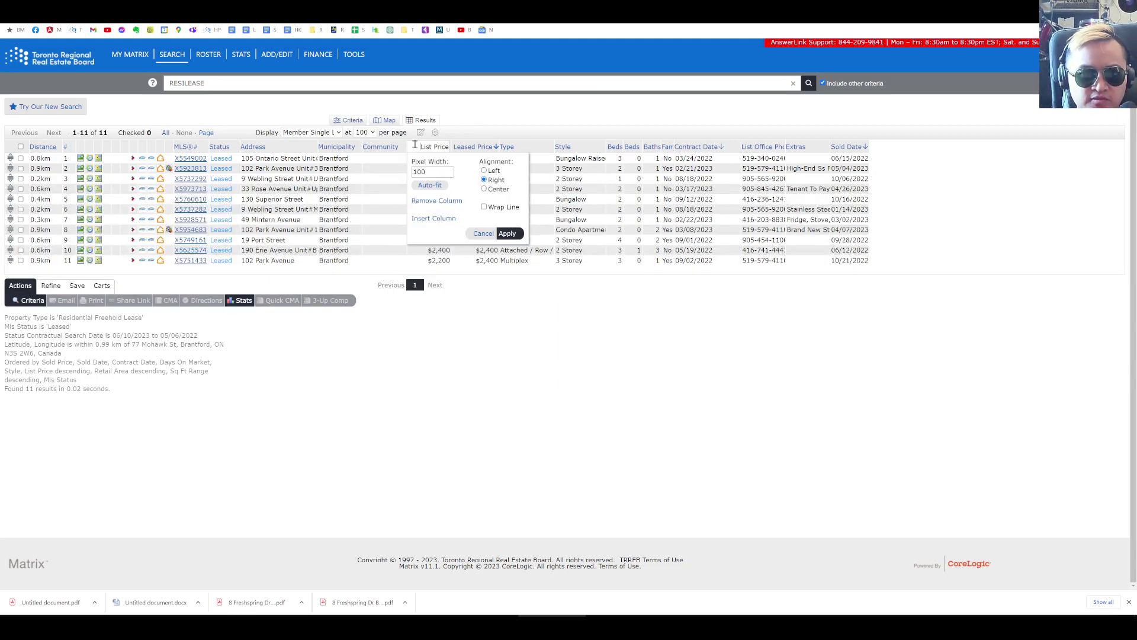
{"action": "left_click", "coordinate": [434, 219]}
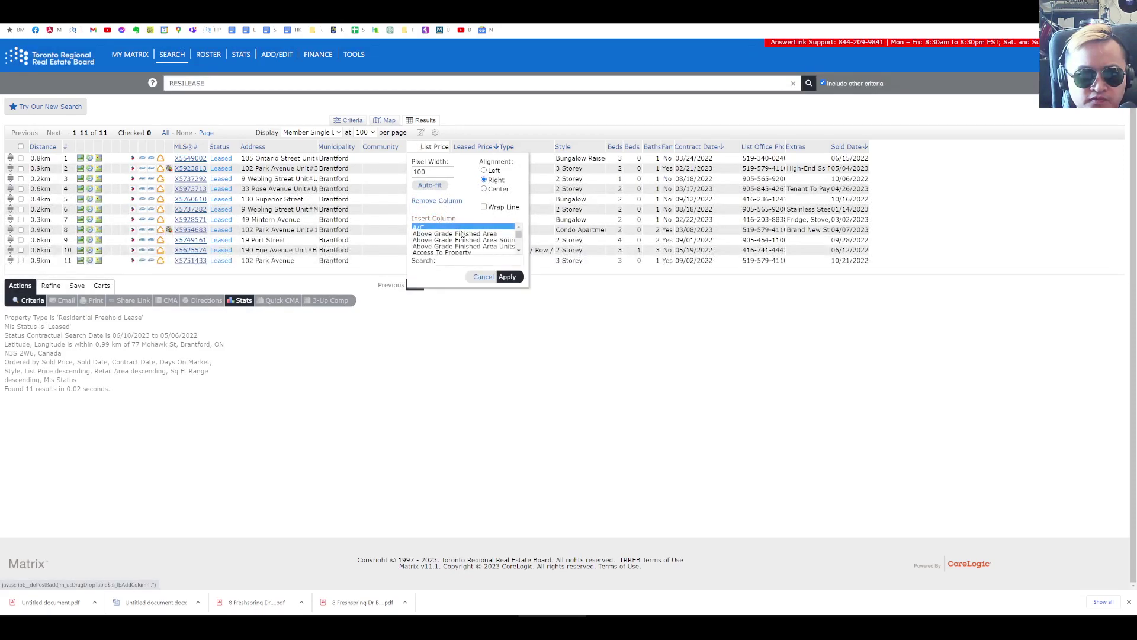
{"action": "left_click", "coordinate": [473, 260]}
{"action": "type", "text": "days"}
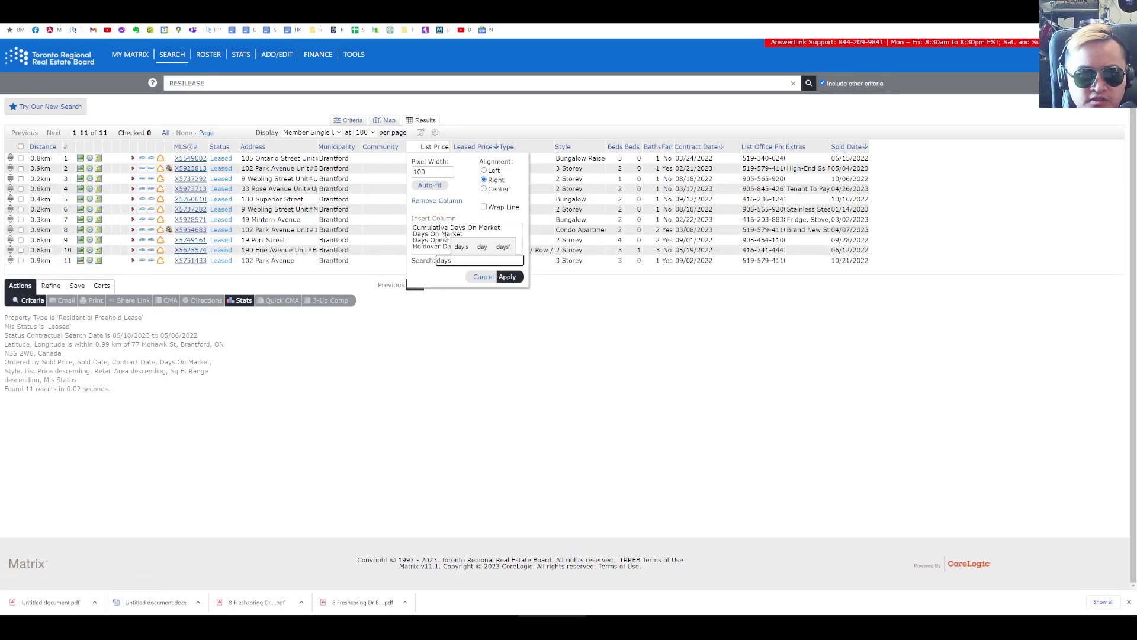
{"action": "left_click", "coordinate": [441, 235]}
{"action": "left_click", "coordinate": [453, 228]}
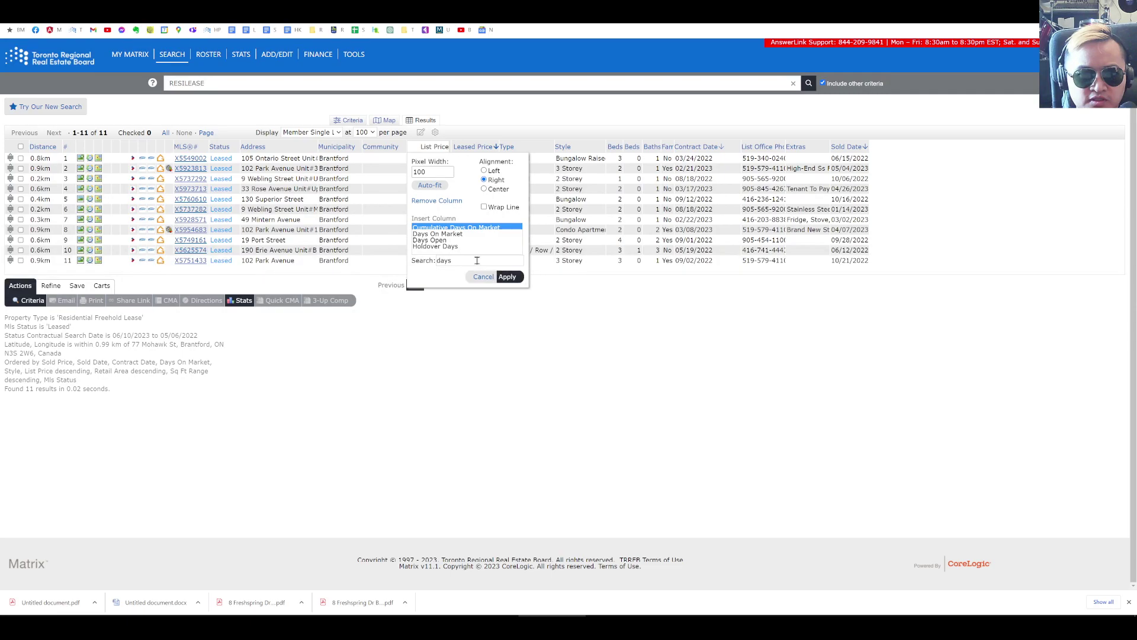
{"action": "left_click", "coordinate": [507, 277]}
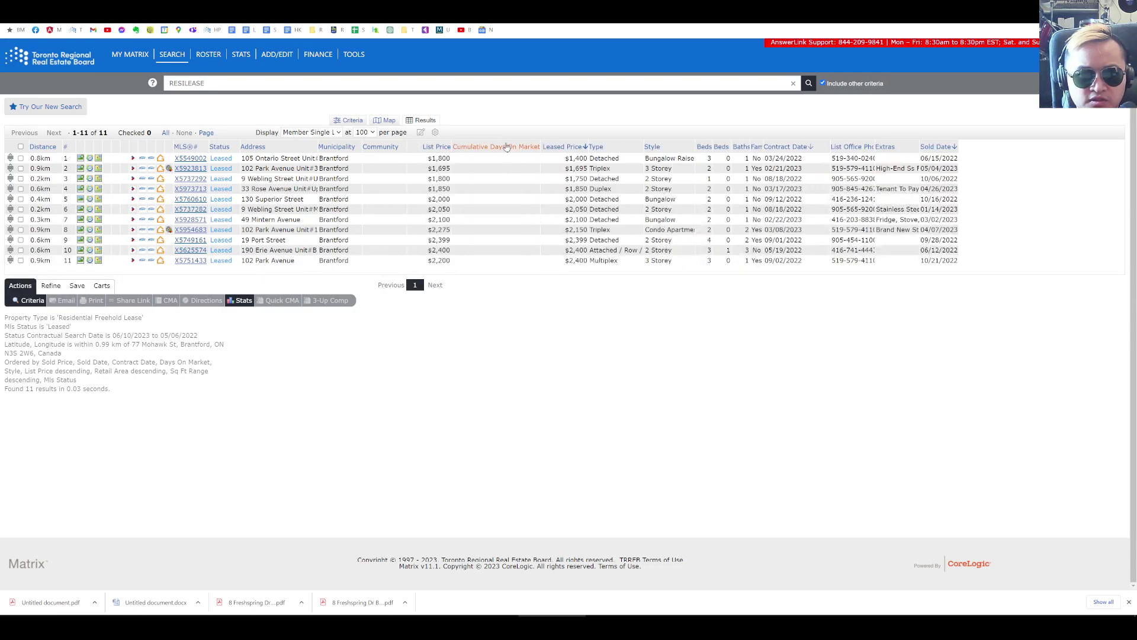
Add the Days On Market column and remove Cumulative Days On Market.
{"action": "right_click", "coordinate": [457, 152]}
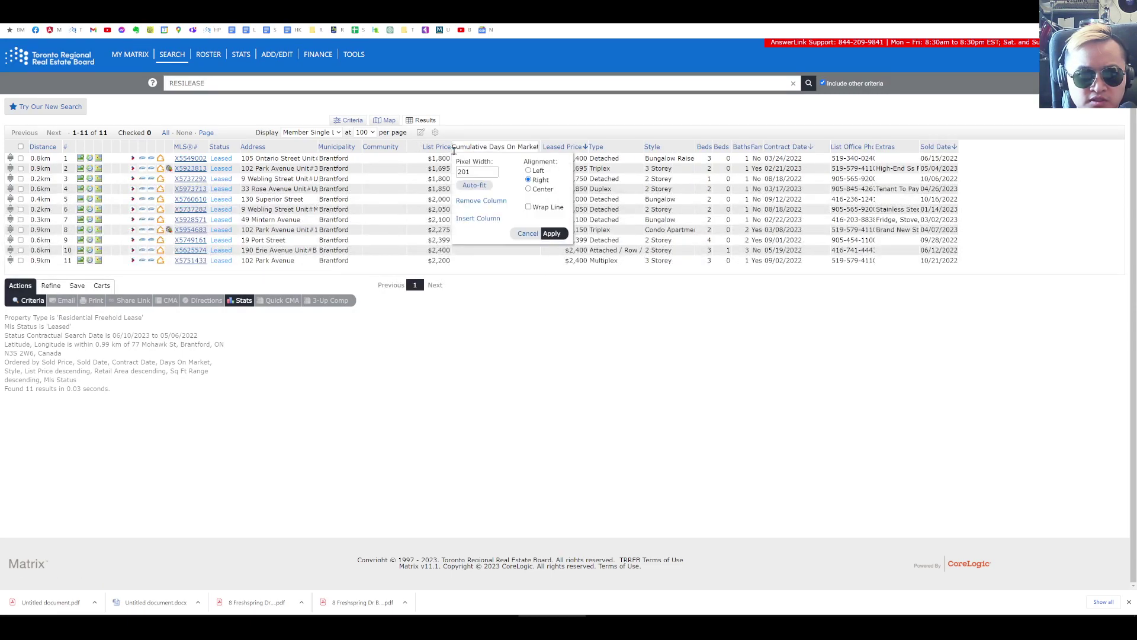
{"action": "left_click", "coordinate": [478, 219]}
{"action": "type", "text": "days"}
{"action": "left_click", "coordinate": [482, 228]}
{"action": "left_click", "coordinate": [552, 277]}
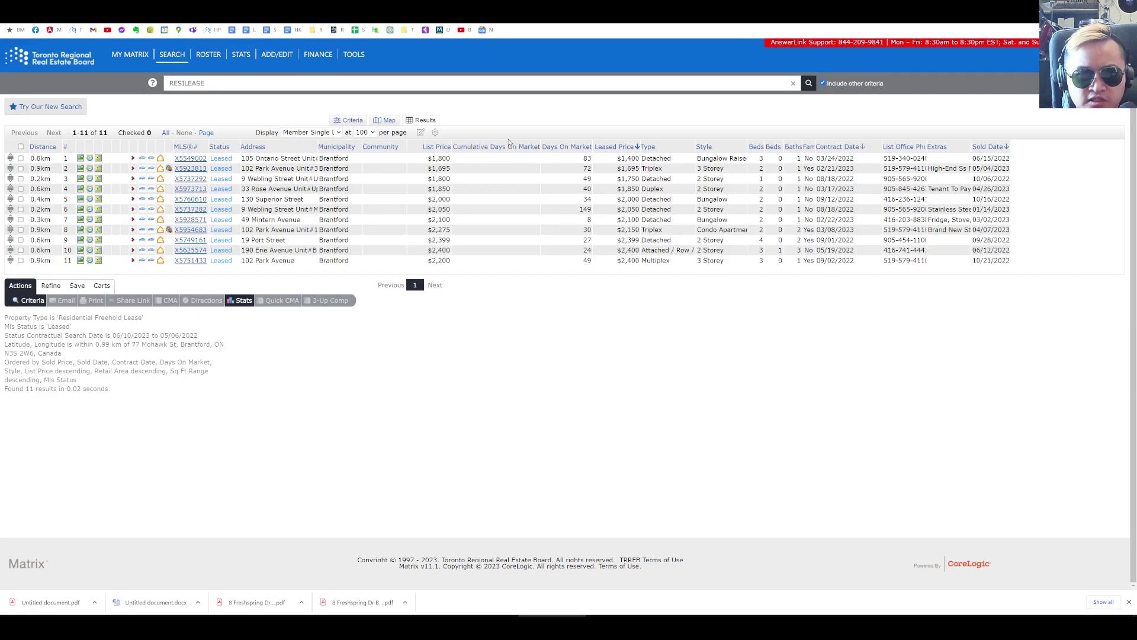
{"action": "left_click", "coordinate": [505, 142]}
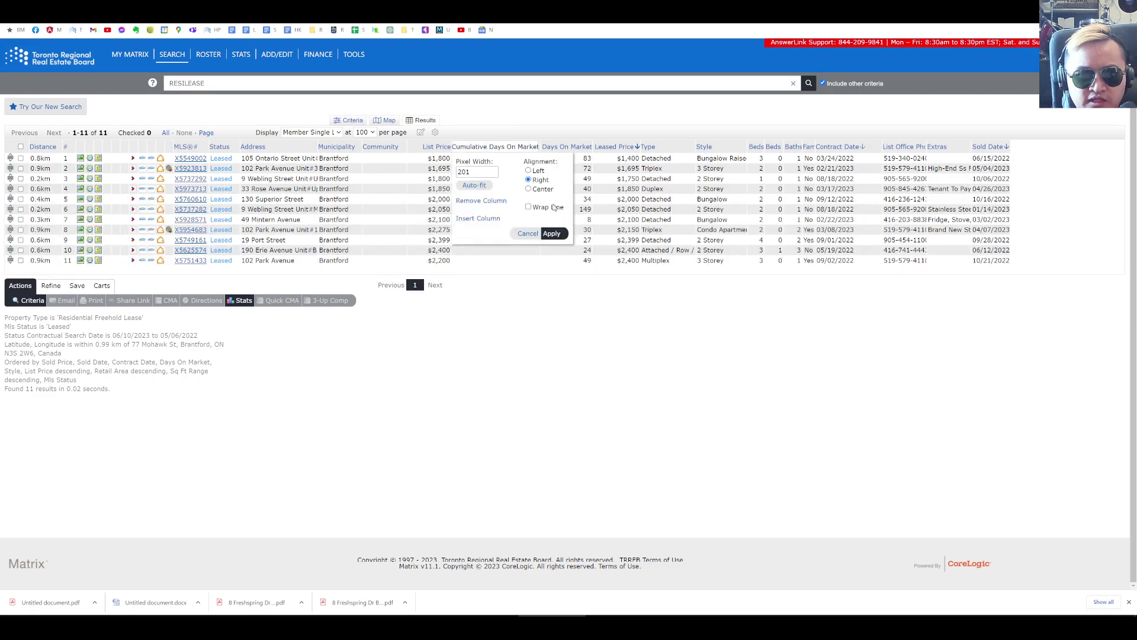
{"action": "left_click", "coordinate": [483, 204]}
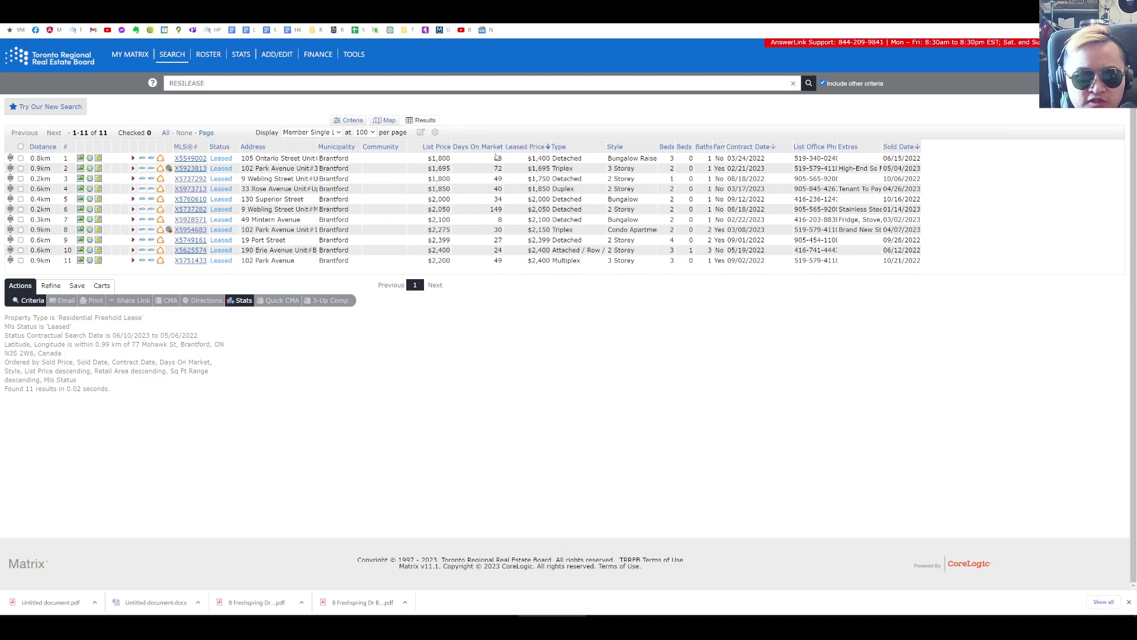
{"action": "left_click_drag", "start_coordinate": [503, 167], "coordinate": [508, 243]}
Pick out row 6's 149 days on market and open the 9 Webling Street listing.
{"action": "left_click", "coordinate": [510, 252]}
{"action": "double_click", "coordinate": [497, 209]}
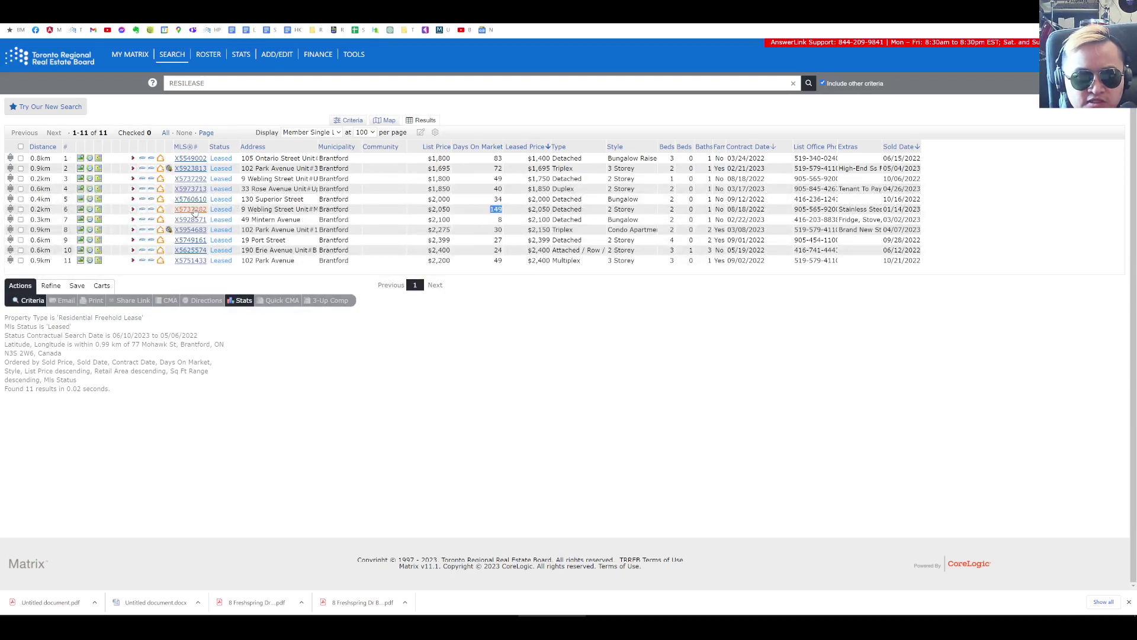
{"action": "left_click", "coordinate": [190, 209]}
{"action": "left_click", "coordinate": [119, 277]}
{"action": "left_click", "coordinate": [789, 323]}
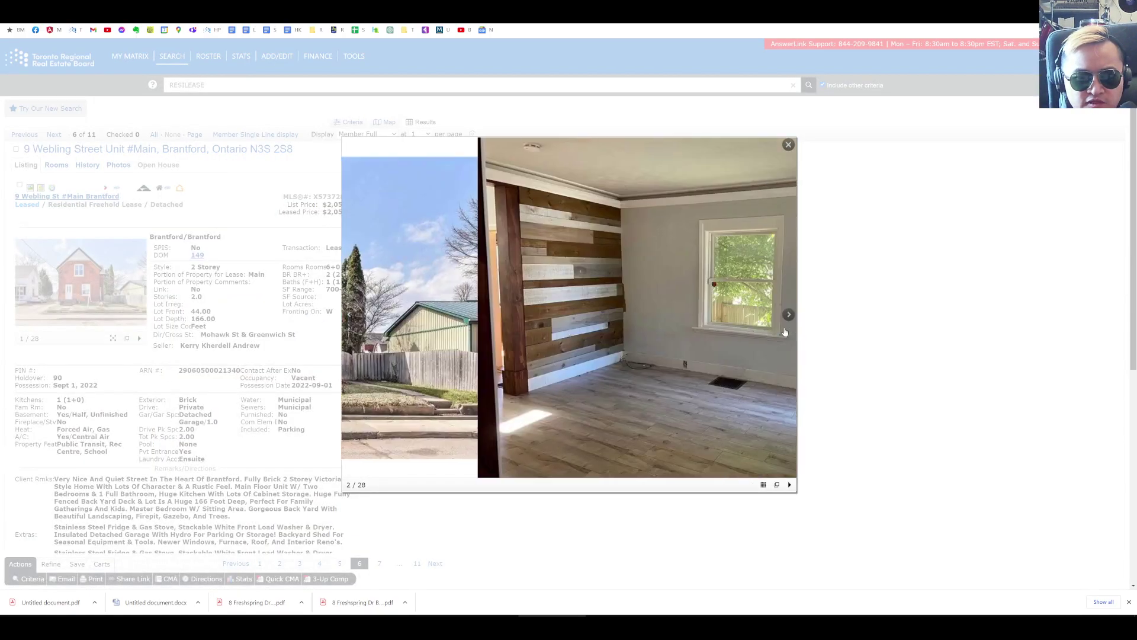
{"action": "left_click", "coordinate": [789, 332]}
{"action": "left_click", "coordinate": [791, 332]}
{"action": "key", "text": "Right"}
{"action": "key", "text": "Right"}
{"action": "key", "text": "Right"}
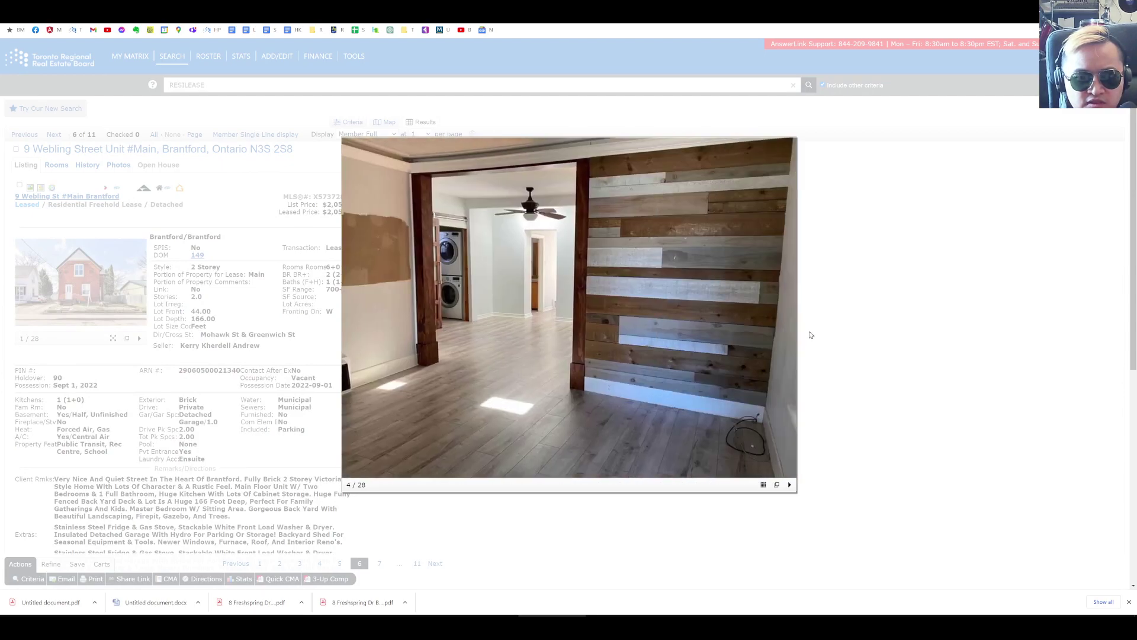
{"action": "key", "text": "Right"}
{"action": "key", "text": "Right"}
{"action": "key", "text": "Right"}
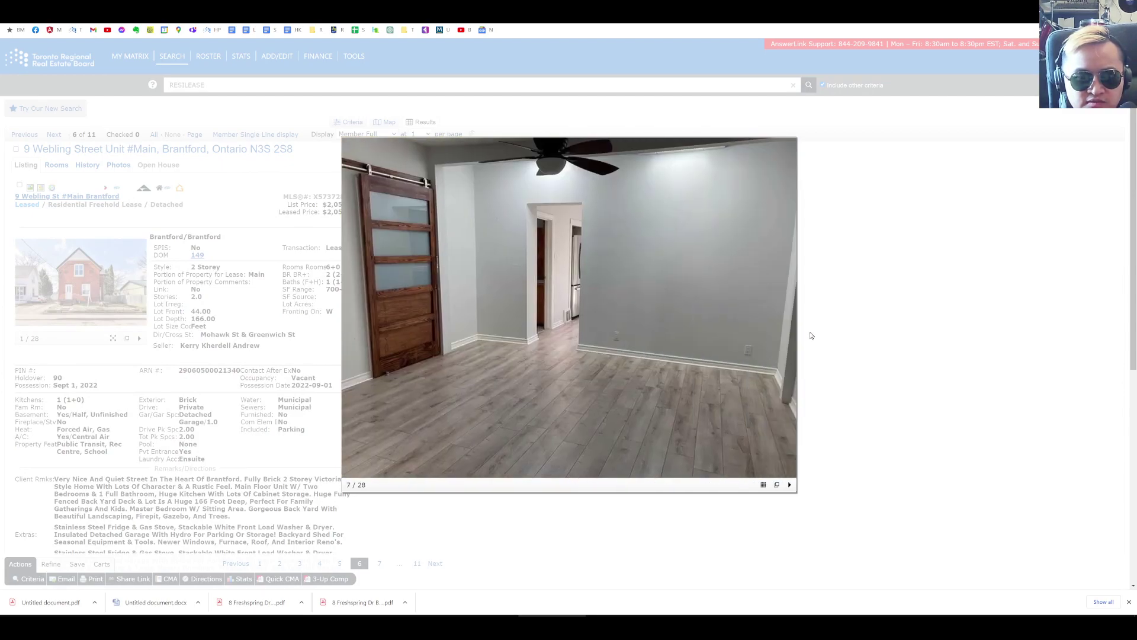
{"action": "key", "text": "Right"}
{"action": "key", "text": "Left"}
{"action": "key", "text": "Left"}
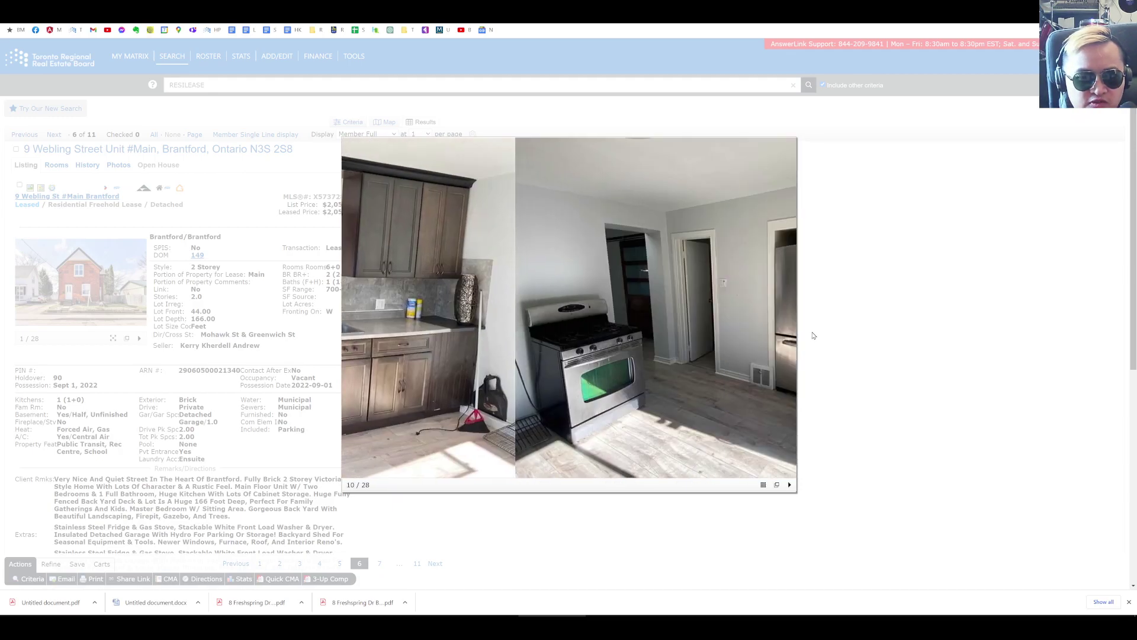
{"action": "key", "text": "Right"}
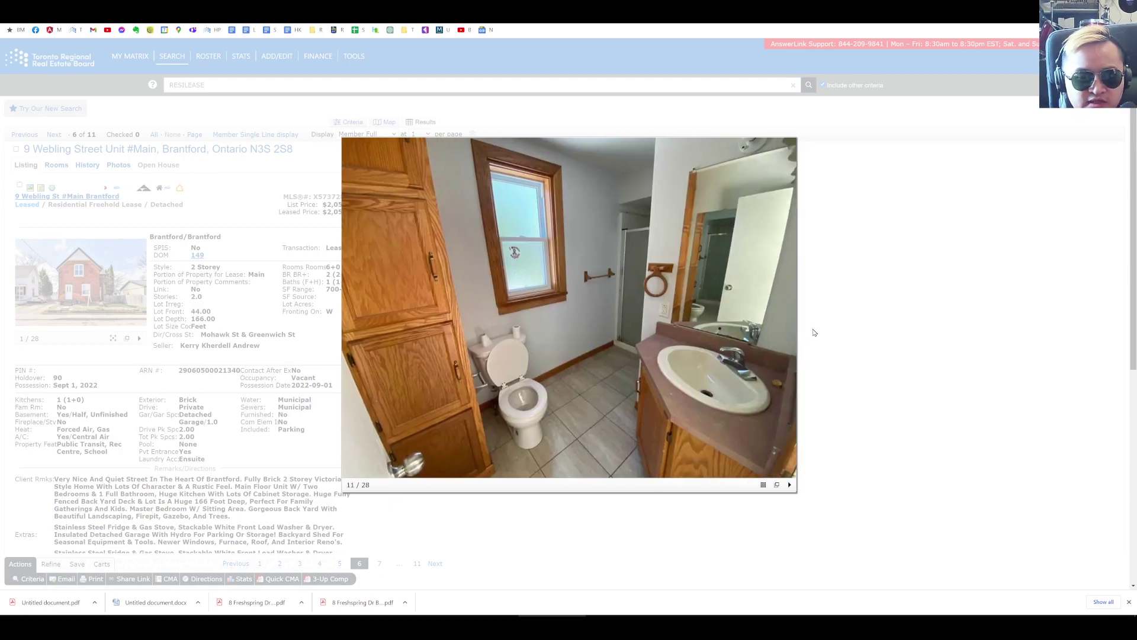
{"action": "key", "text": "Right"}
{"action": "key", "text": "Right"}
{"action": "key", "text": "Right"}
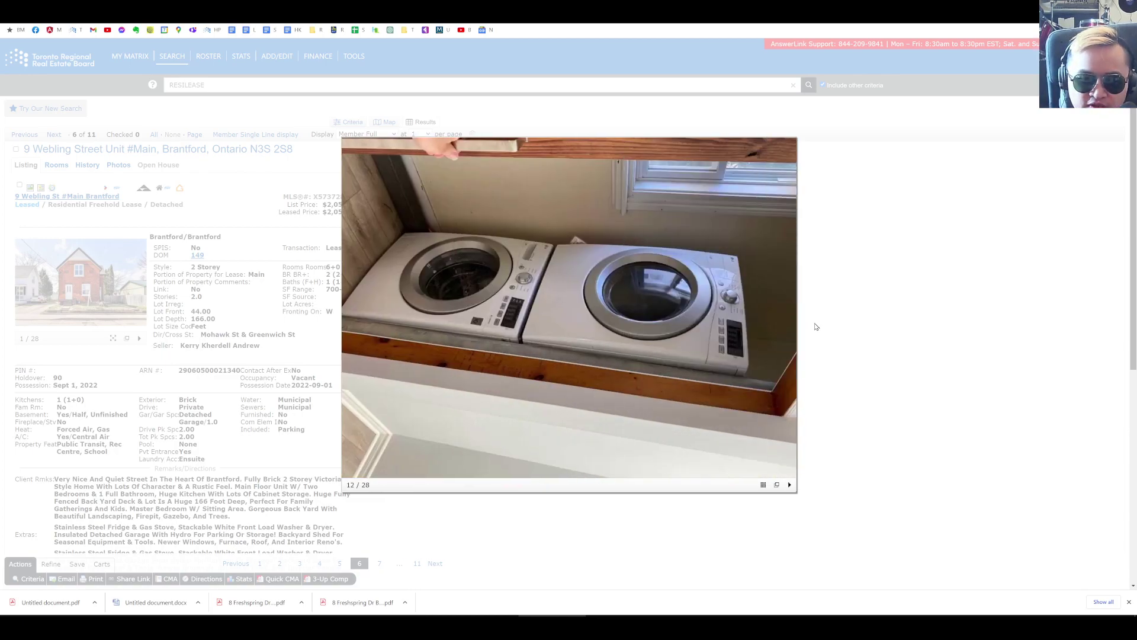
{"action": "key", "text": "Escape"}
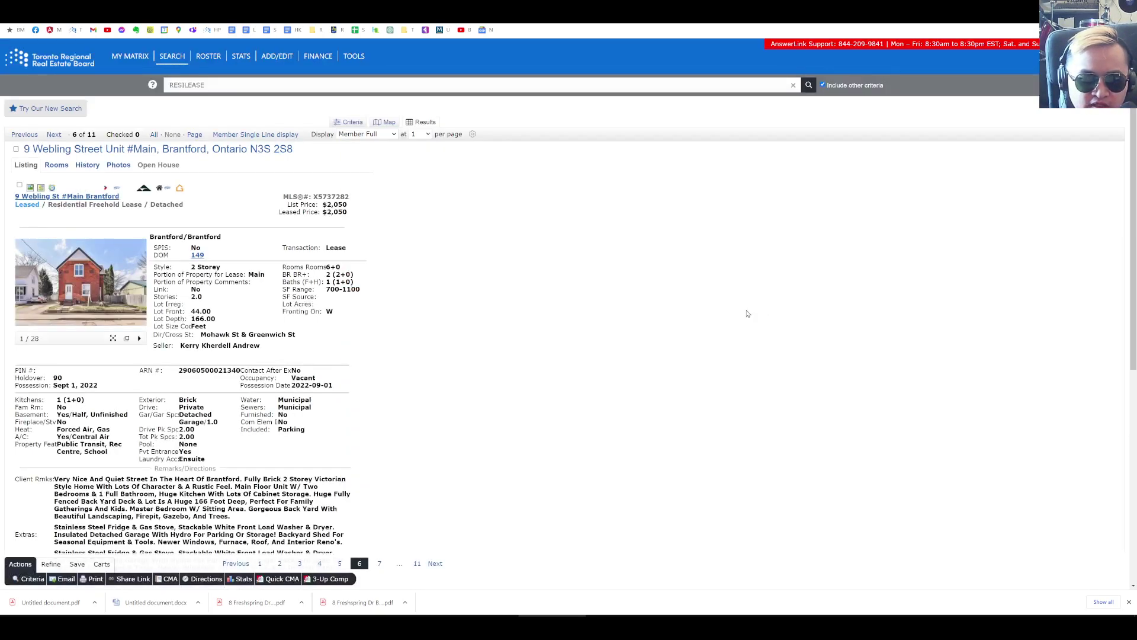
{"action": "scroll", "coordinate": [246, 310], "scroll_direction": "down", "scroll_amount": 6}
{"action": "scroll", "coordinate": [461, 295], "scroll_direction": "up", "scroll_amount": 6}
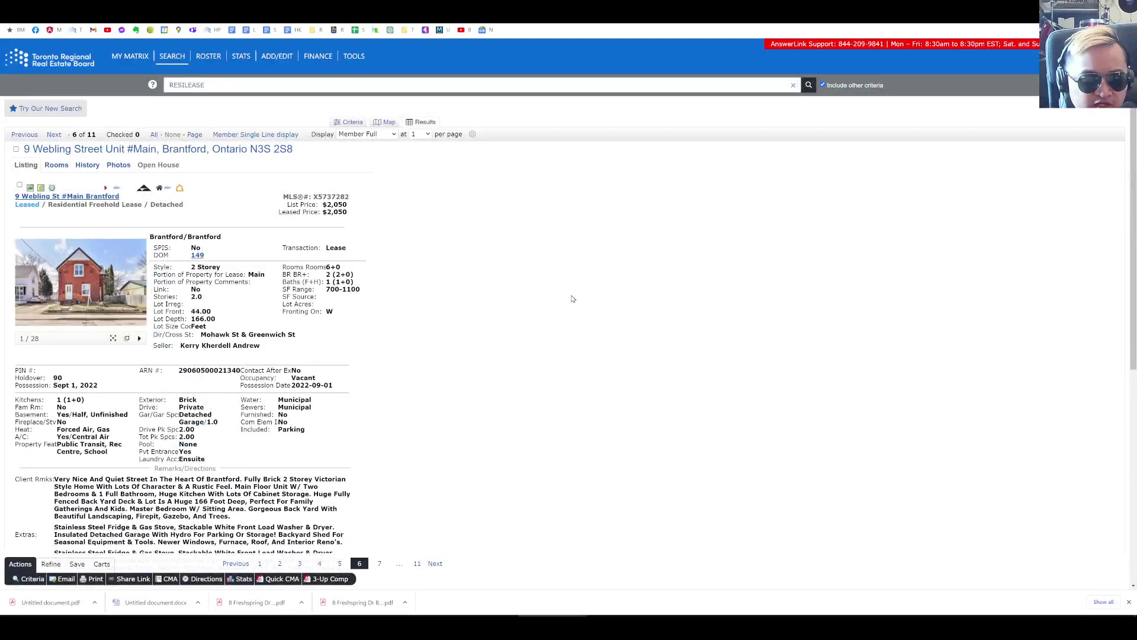
{"action": "key", "text": "Right"}
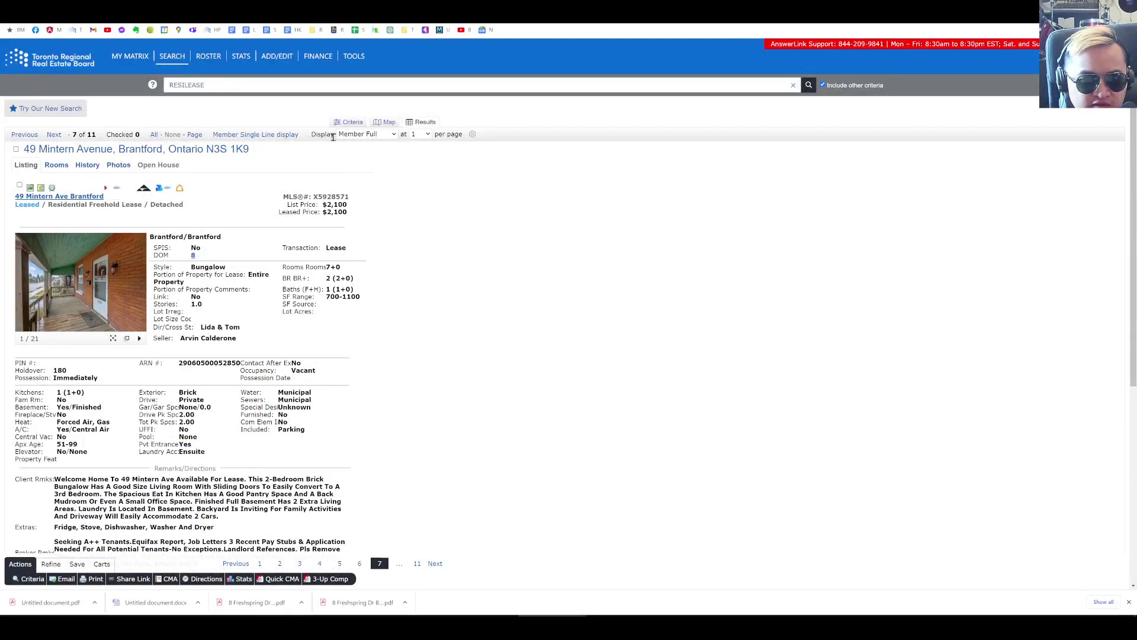
{"action": "left_click", "coordinate": [349, 122]}
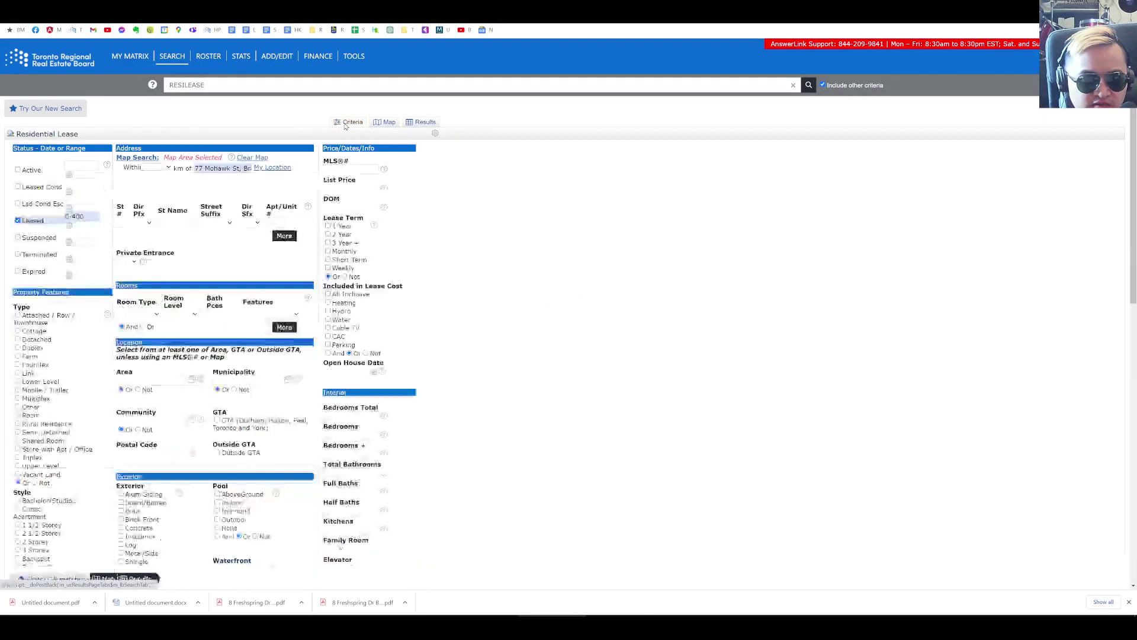
{"action": "left_click", "coordinate": [377, 122]}
{"action": "left_click", "coordinate": [445, 264]}
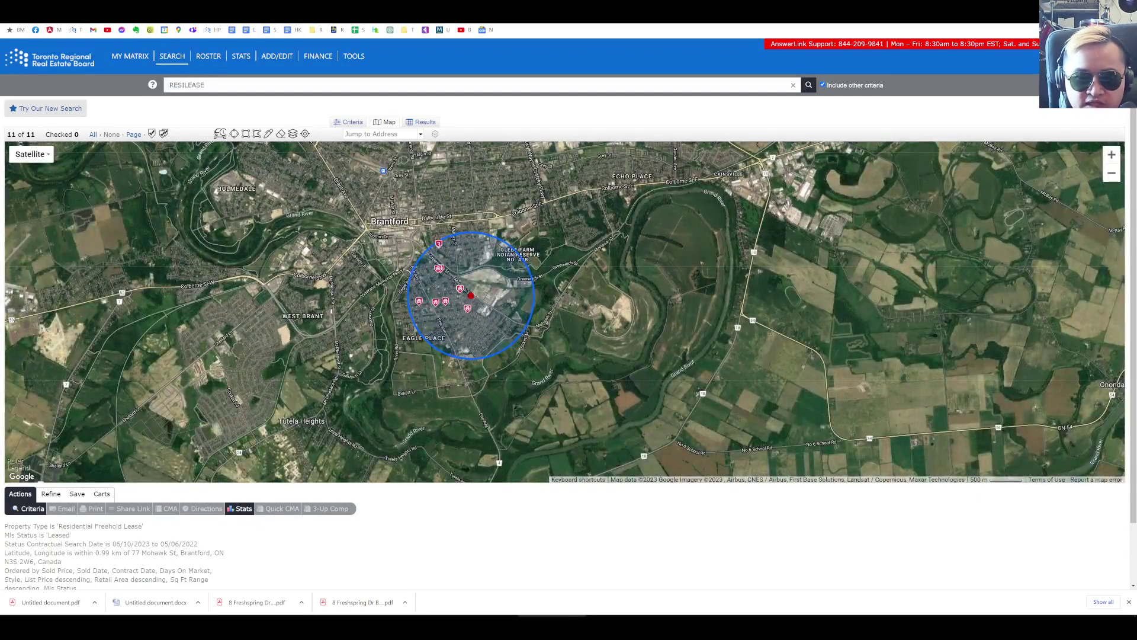
Search Google for 'brantford universities' and 'brantford colleges' in new tabs.
{"action": "key", "text": "ctrl+t"}
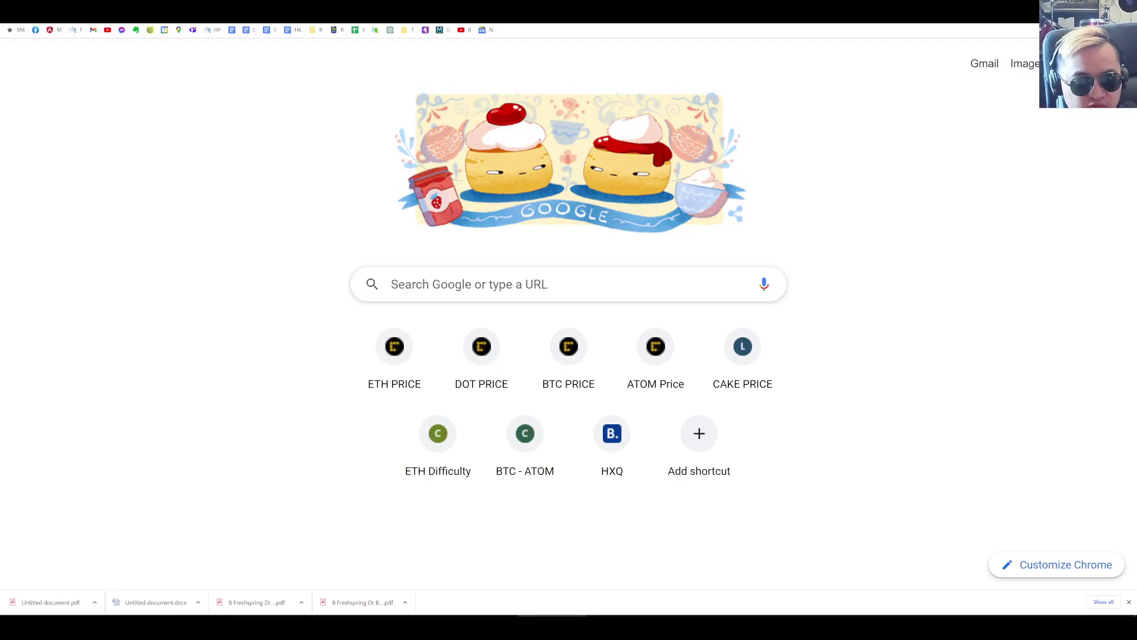
{"action": "type", "text": "brantford univer"}
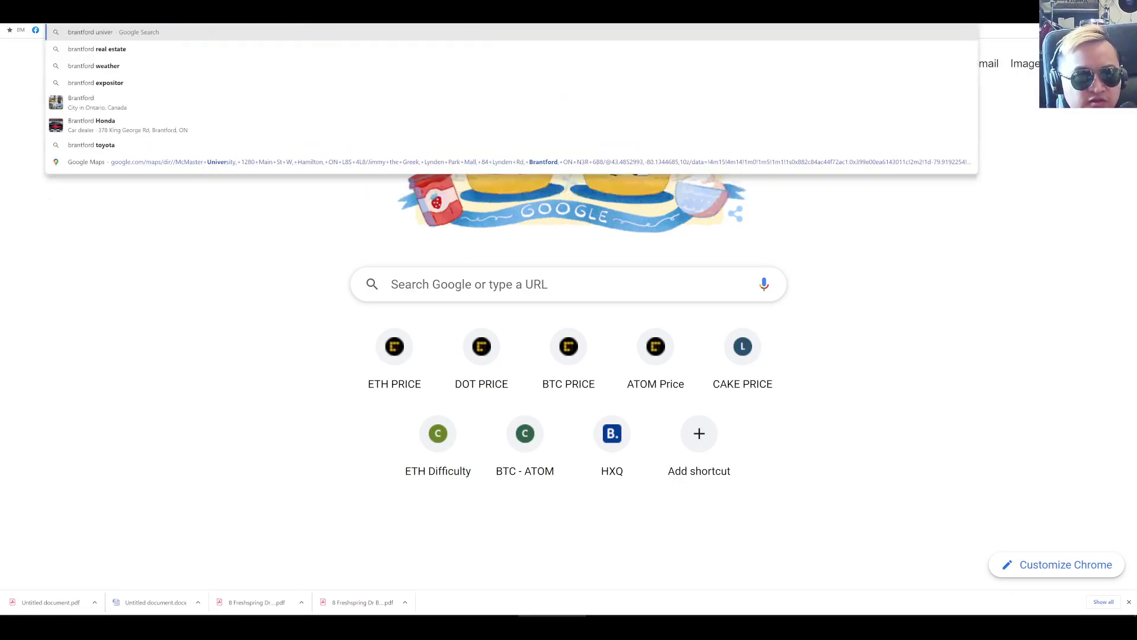
{"action": "type", "text": "sities"}
{"action": "key", "text": "Return"}
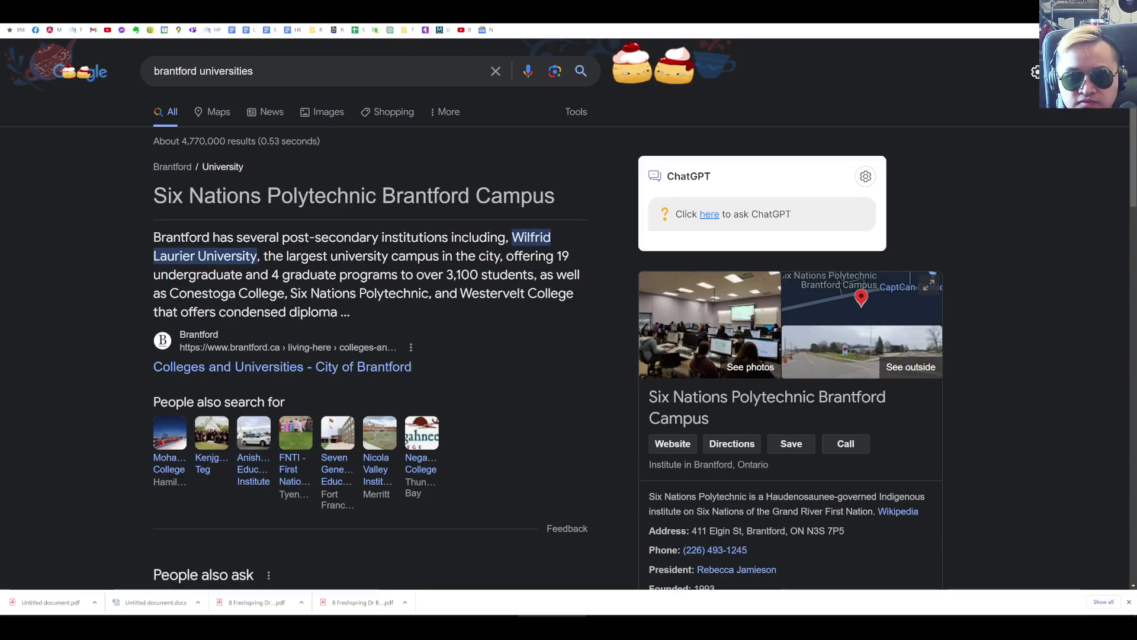
{"action": "key", "text": "ctrl+t"}
{"action": "type", "text": "brantford"}
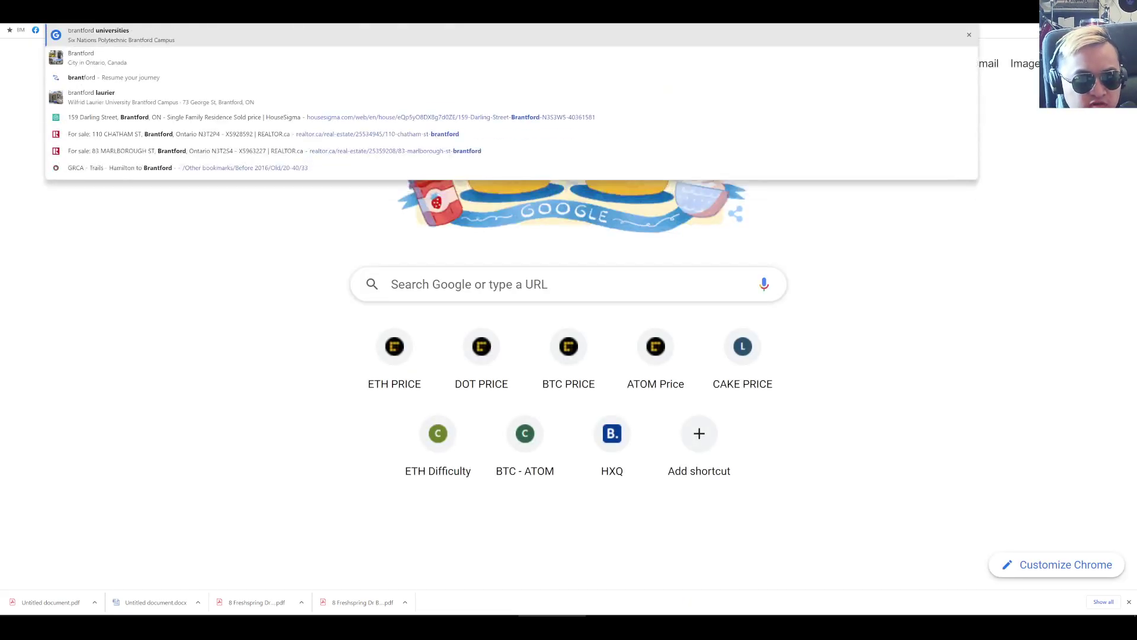
{"action": "type", "text": " colleges"}
{"action": "key", "text": "Return"}
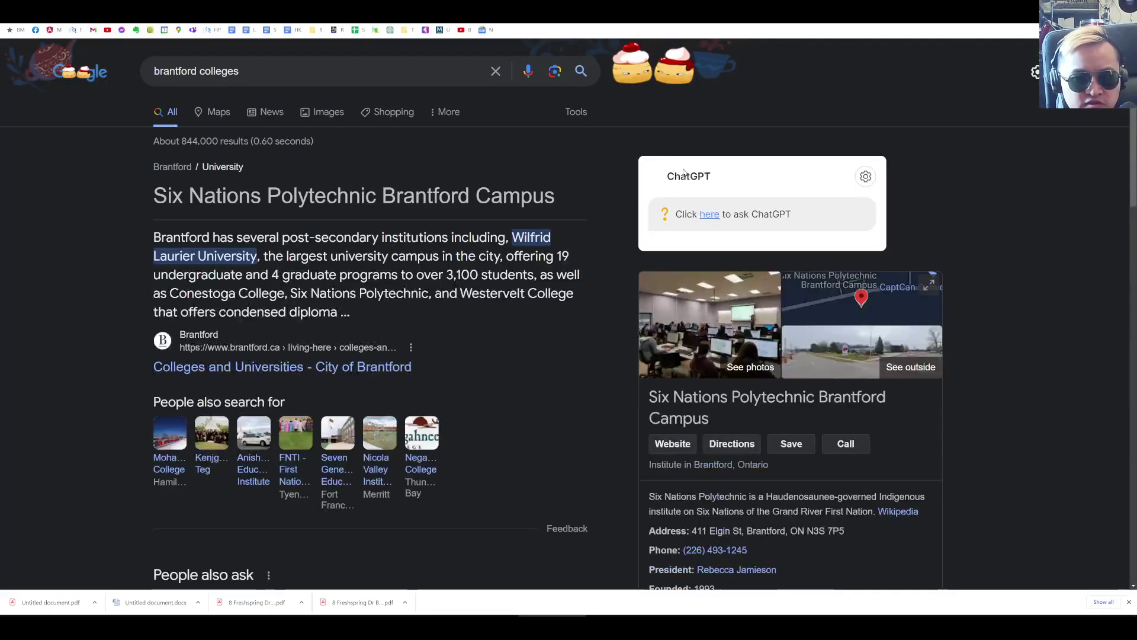
Open Six Nations Polytechnic's location in Google Maps from the colleges results.
{"action": "scroll", "coordinate": [529, 312], "scroll_direction": "down", "scroll_amount": 4}
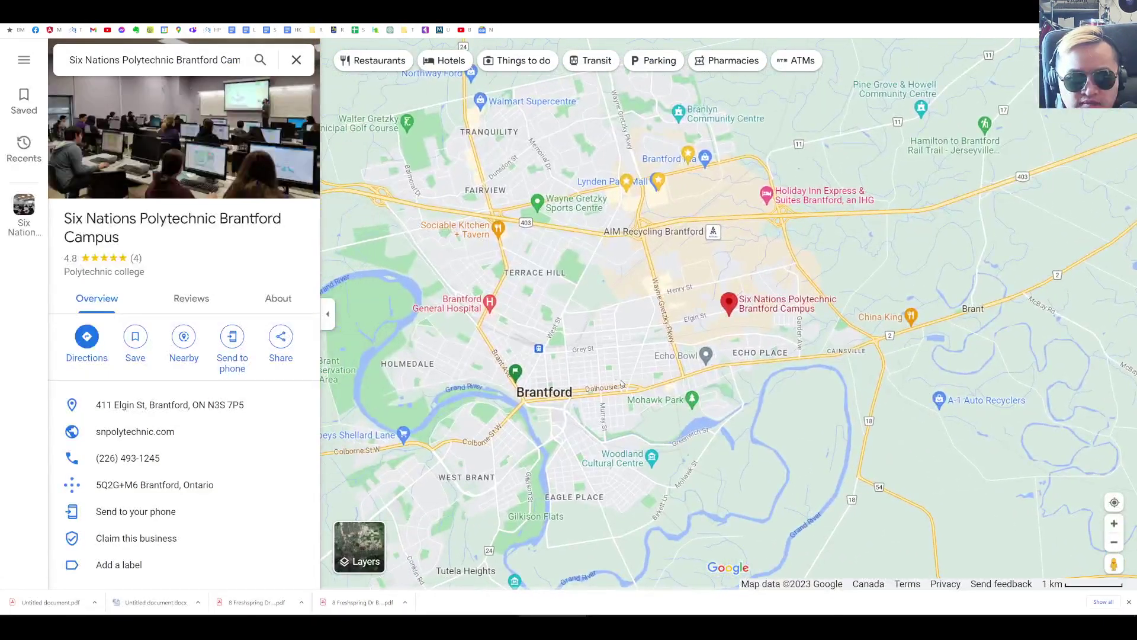
{"action": "key", "text": "alt+Left"}
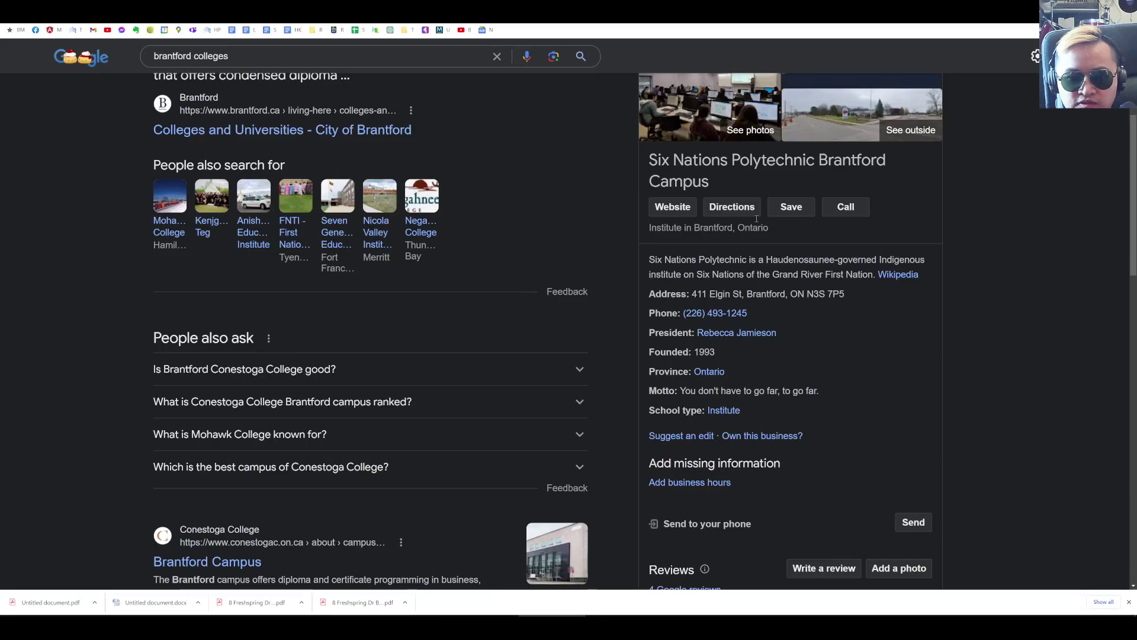
{"action": "scroll", "coordinate": [835, 176], "scroll_direction": "up", "scroll_amount": 2}
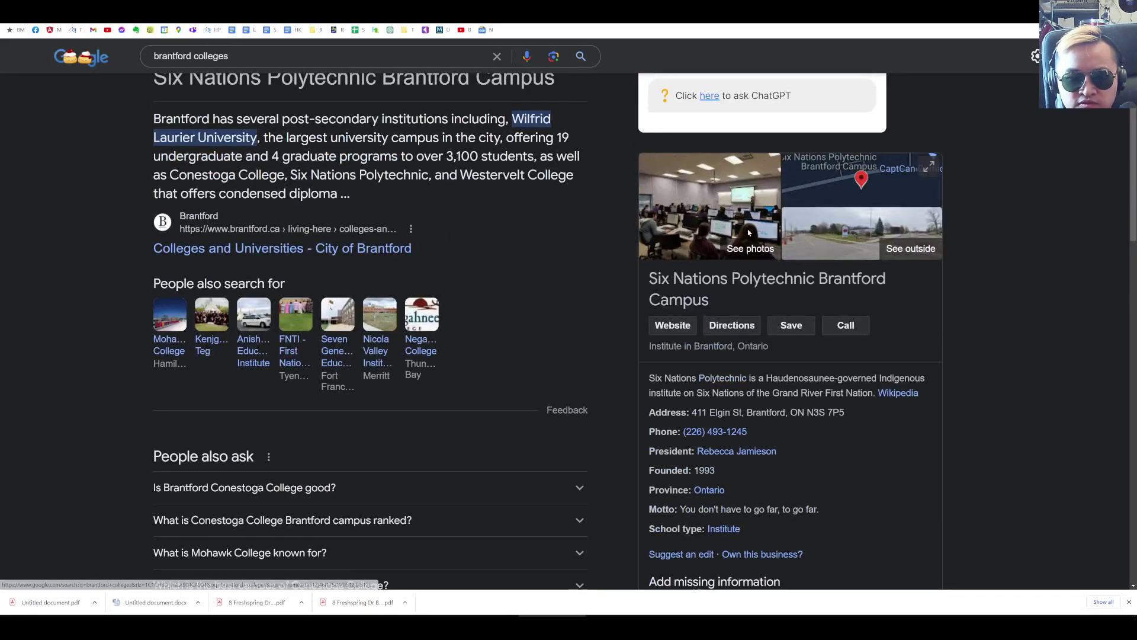
{"action": "left_click", "coordinate": [835, 177]}
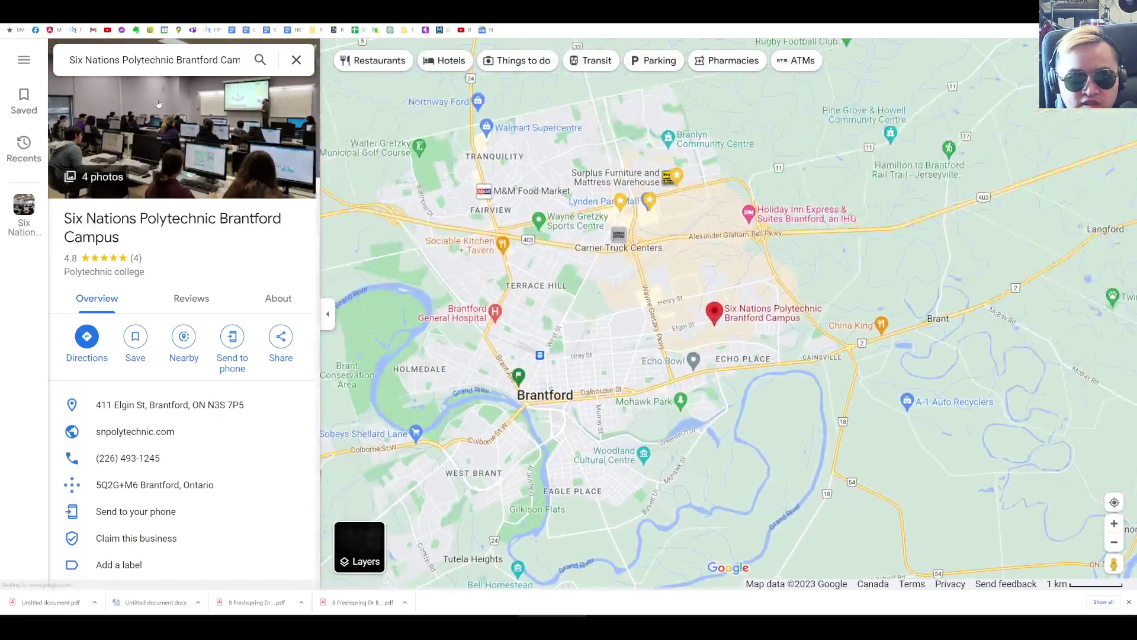
{"action": "left_click", "coordinate": [182, 60]}
{"action": "key", "text": "ctrl+a"}
Search the map for 'university' and open McMaster University's details (4.4 stars, 1,009 reviews).
{"action": "type", "text": "university"}
{"action": "key", "text": "Return"}
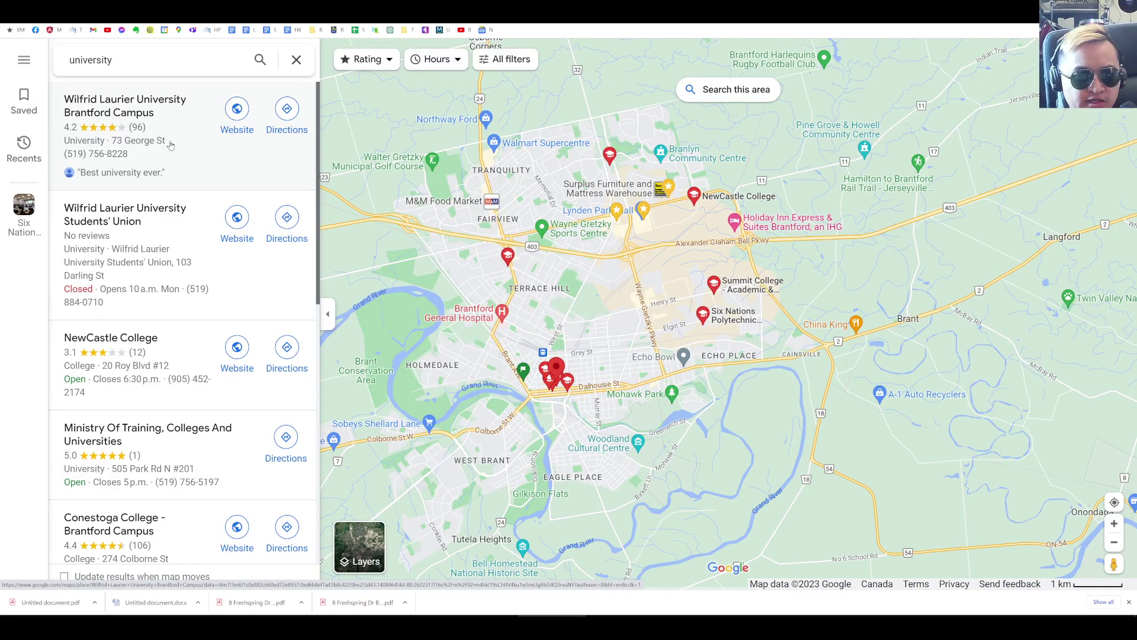
{"action": "scroll", "coordinate": [170, 146], "scroll_direction": "down", "scroll_amount": 2}
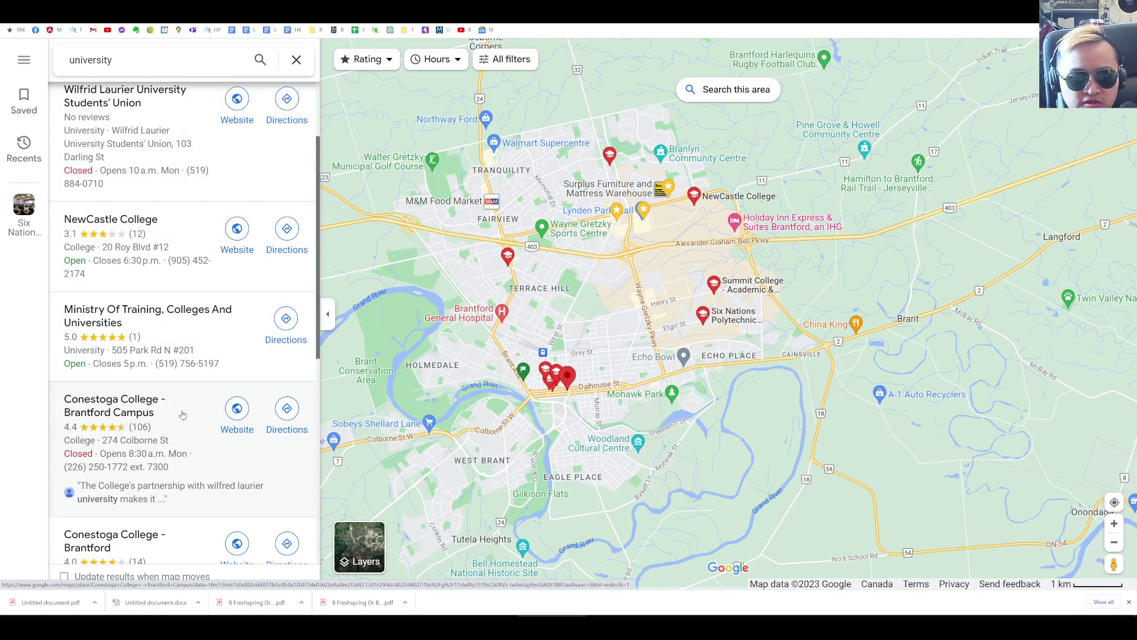
{"action": "scroll", "coordinate": [183, 415], "scroll_direction": "down", "scroll_amount": 7}
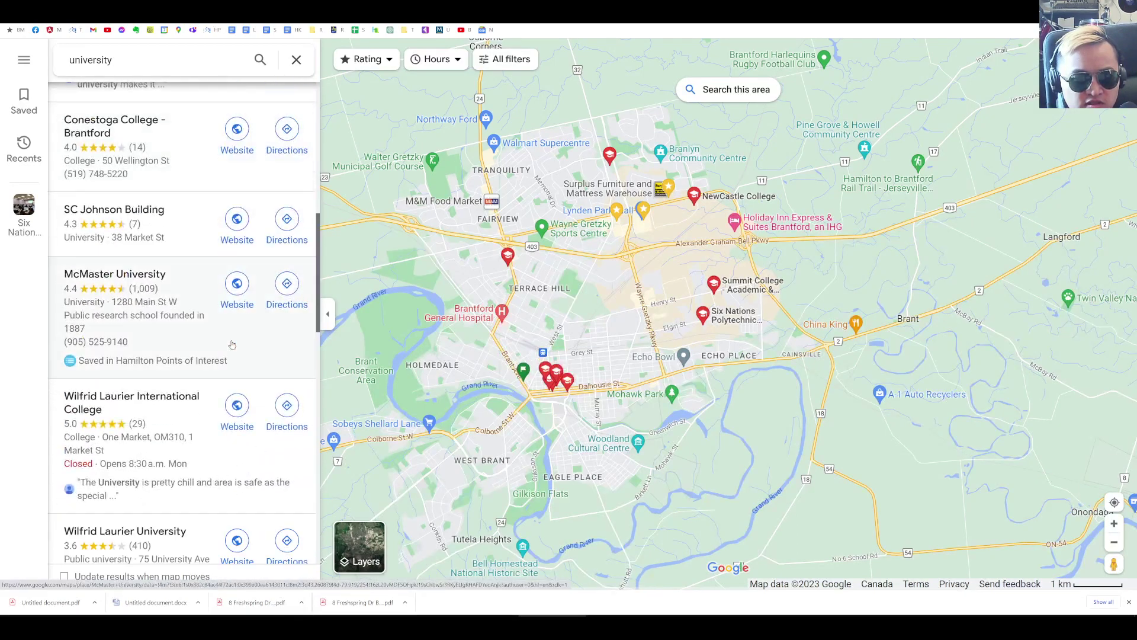
{"action": "left_click", "coordinate": [149, 309]}
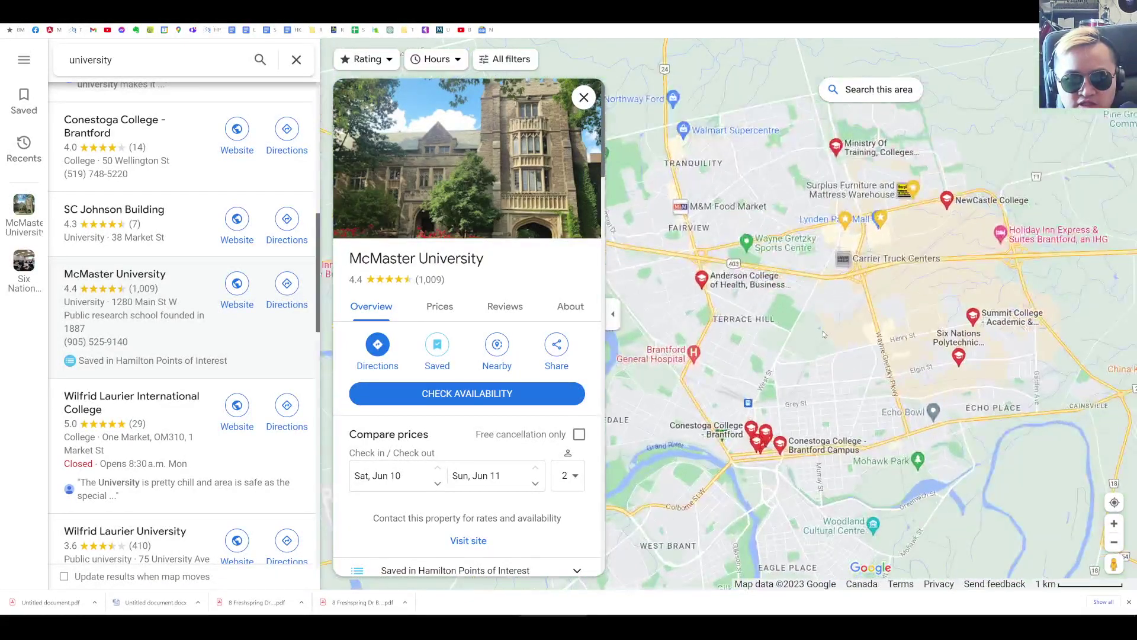
{"action": "mouse_move", "coordinate": [850, 190]}
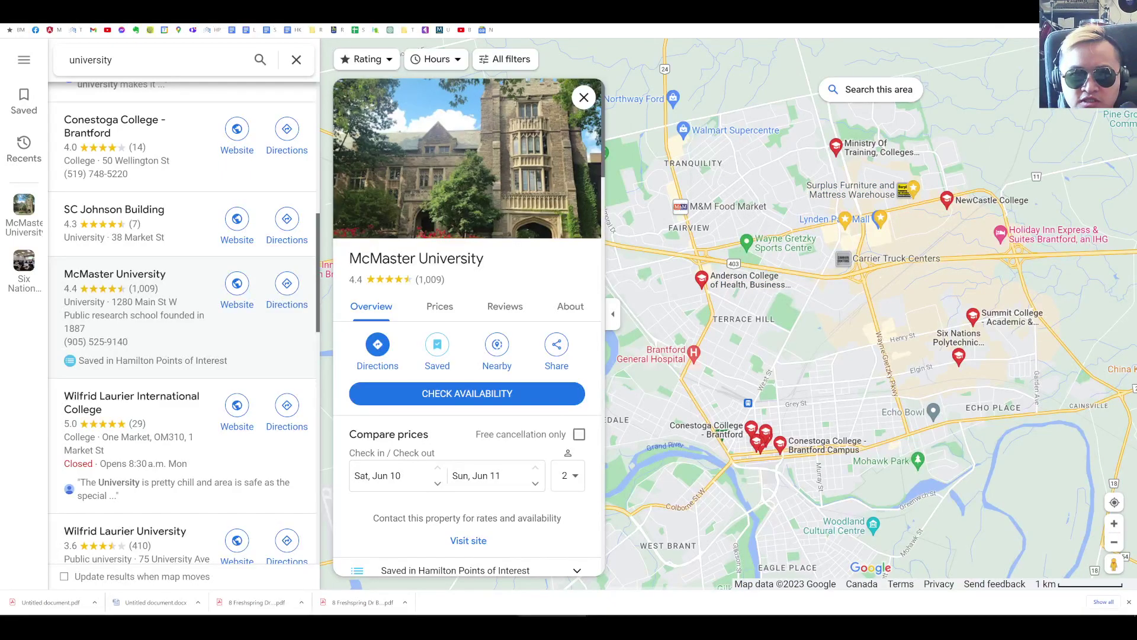
Search 'brantford wiki' and scroll the Brantford article to its Economy section.
{"action": "key", "text": "ctrl+t"}
{"action": "type", "text": "brantf"}
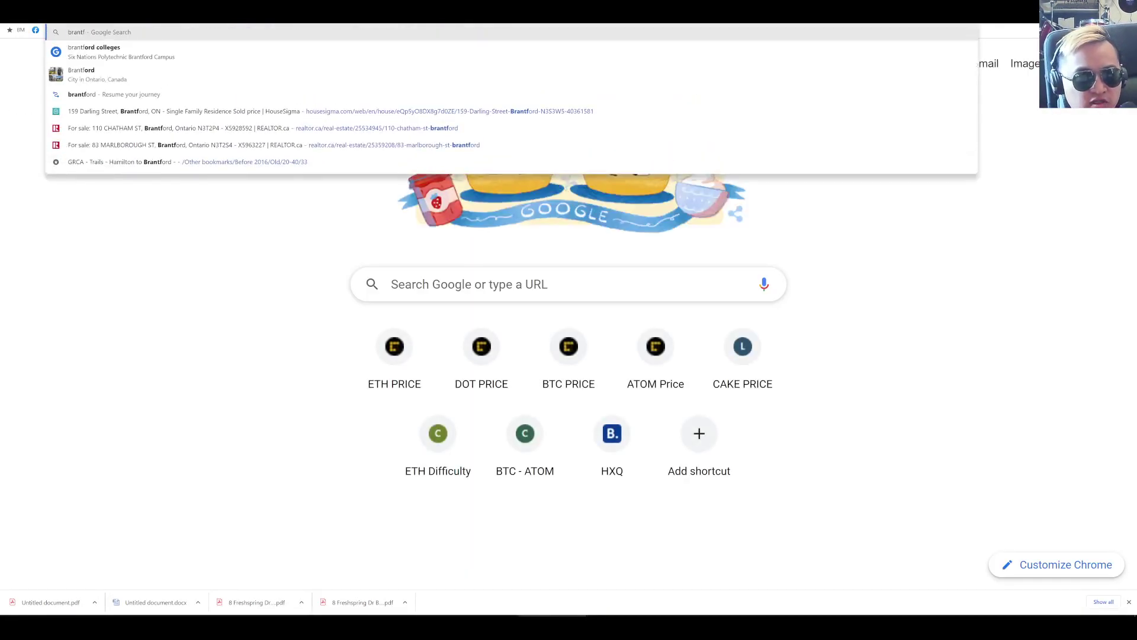
{"action": "type", "text": "ord wiki"}
{"action": "key", "text": "Return"}
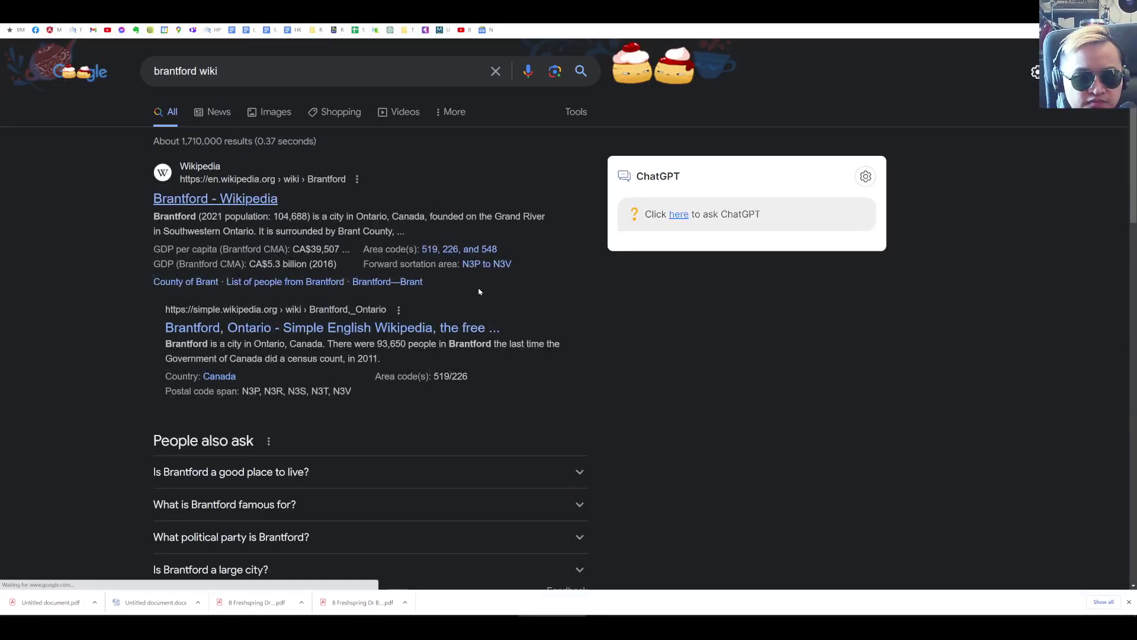
{"action": "scroll", "coordinate": [425, 332], "scroll_direction": "down", "scroll_amount": 5}
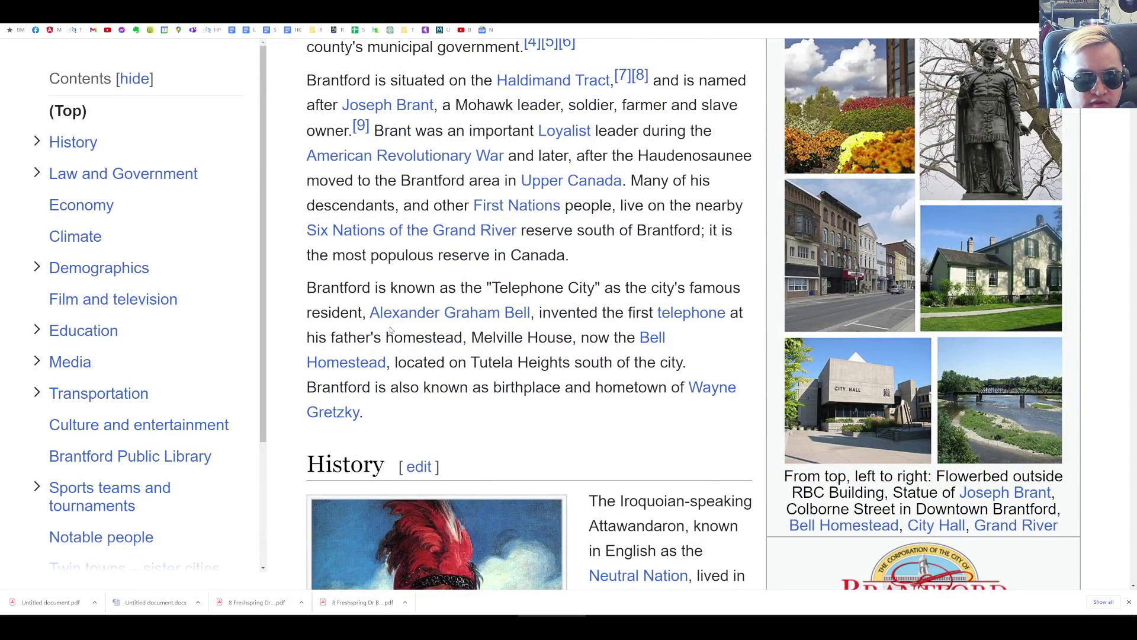
{"action": "scroll", "coordinate": [391, 330], "scroll_direction": "down", "scroll_amount": 2, "text": "ctrl"}
{"action": "scroll", "coordinate": [474, 296], "scroll_direction": "down", "scroll_amount": 10}
{"action": "scroll", "coordinate": [562, 272], "scroll_direction": "up", "scroll_amount": 1, "text": "ctrl"}
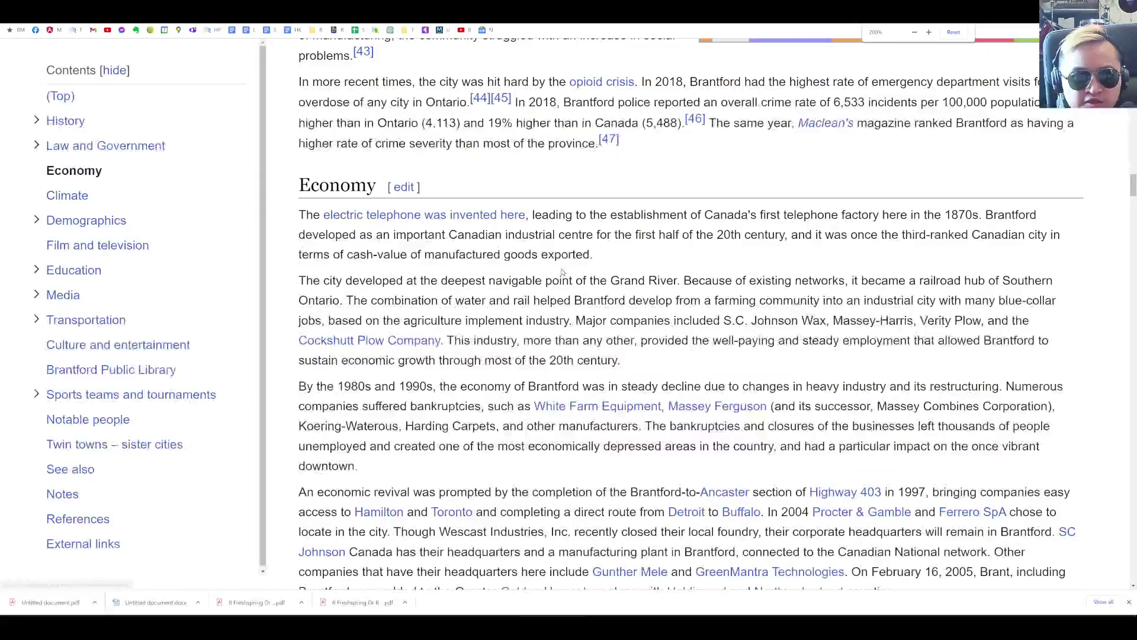
{"action": "scroll", "coordinate": [597, 241], "scroll_direction": "down", "scroll_amount": 1}
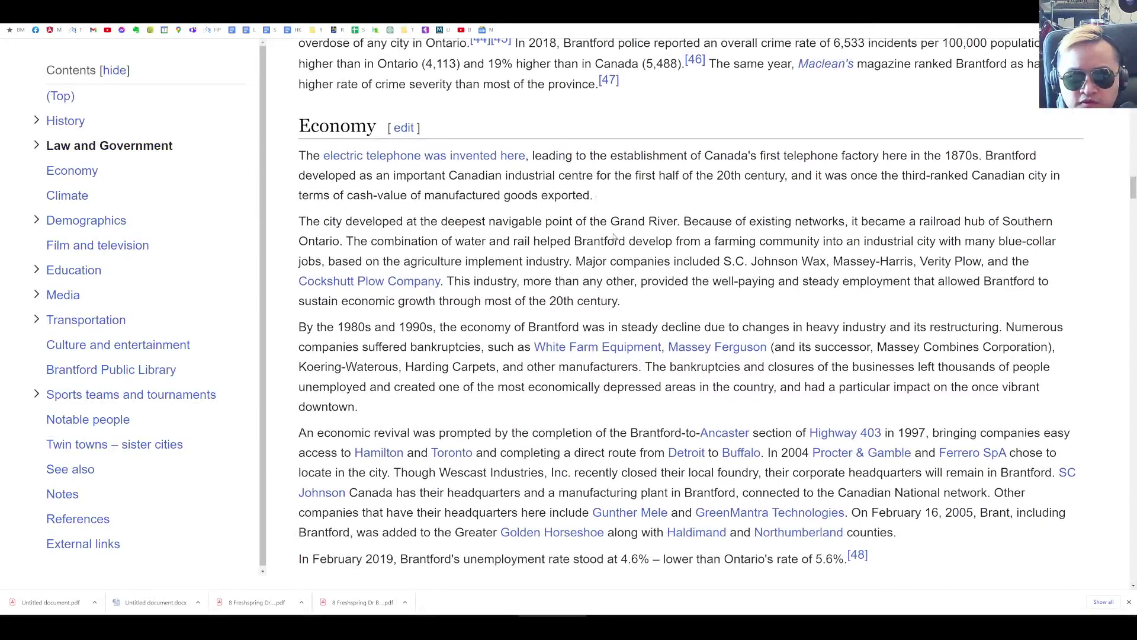
{"action": "scroll", "coordinate": [643, 243], "scroll_direction": "down", "scroll_amount": 2}
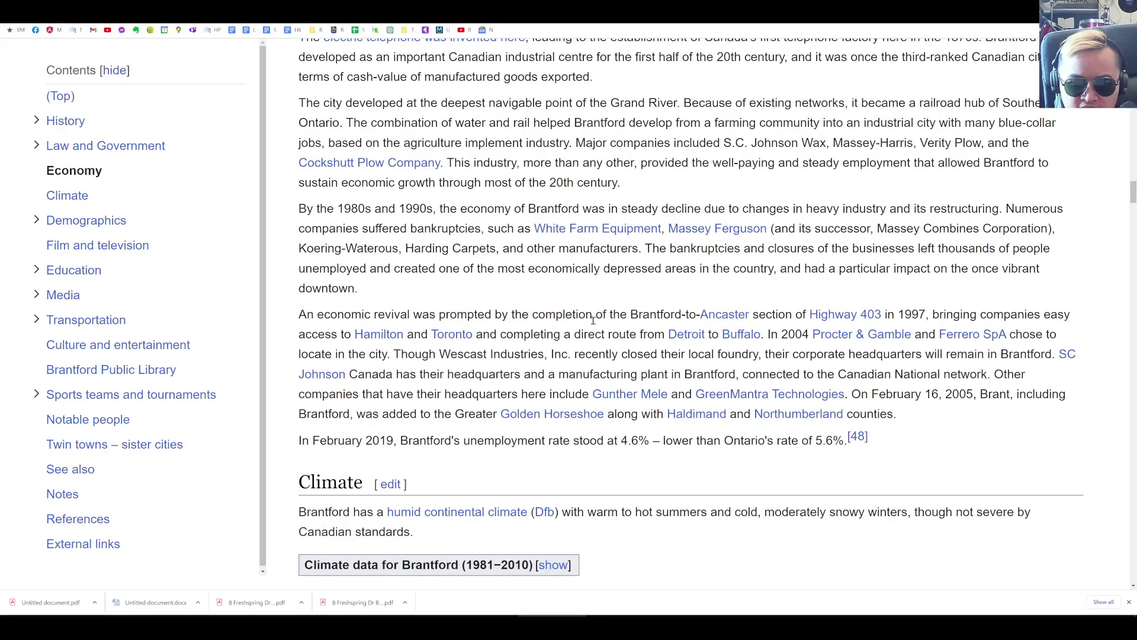
Select the Procter & Gamble employer name in the Economy section.
{"action": "mouse_move", "coordinate": [810, 359]}
{"action": "left_mouse_down"}
{"action": "mouse_move", "coordinate": [816, 372]}
{"action": "mouse_move", "coordinate": [793, 356]}
{"action": "left_mouse_up"}
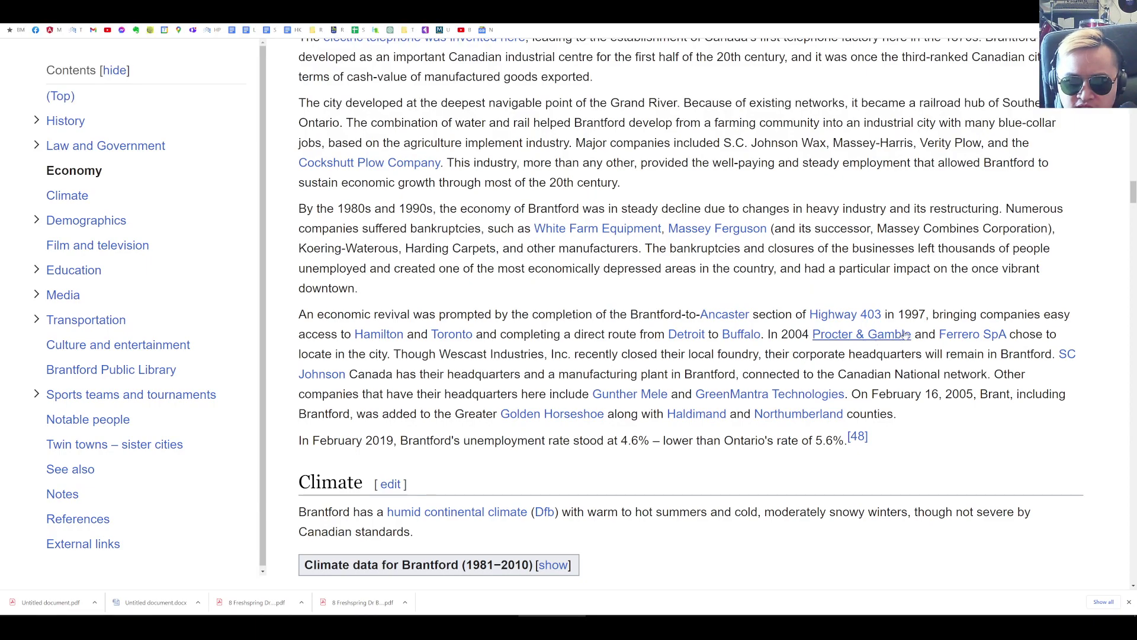
{"action": "mouse_move", "coordinate": [858, 336]}
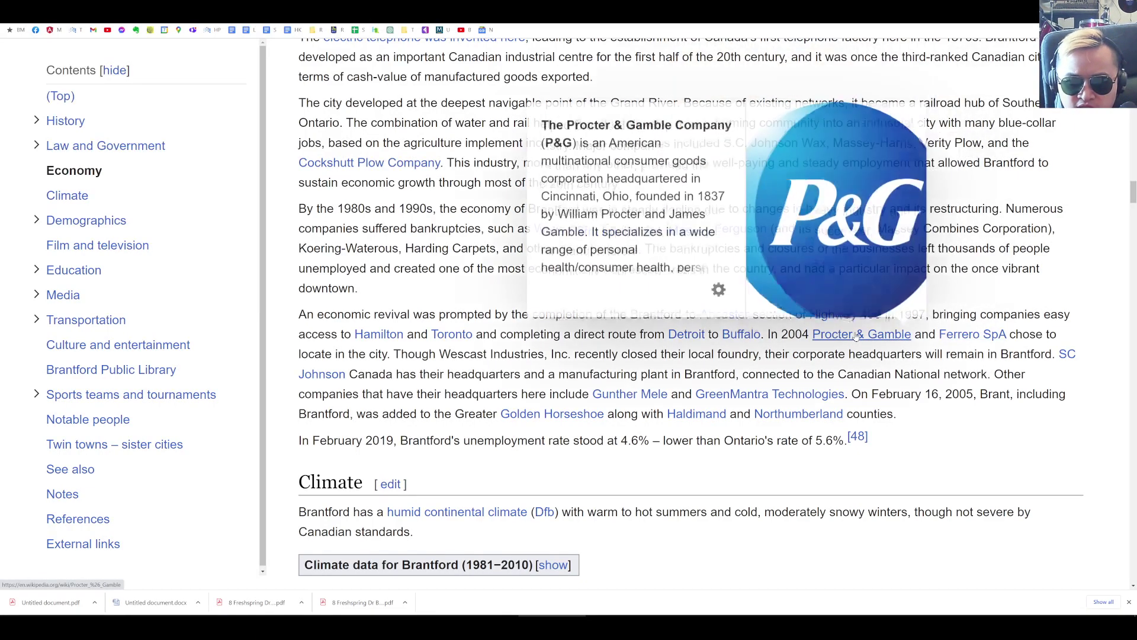
{"action": "left_click_drag", "start_coordinate": [824, 339], "coordinate": [910, 325]}
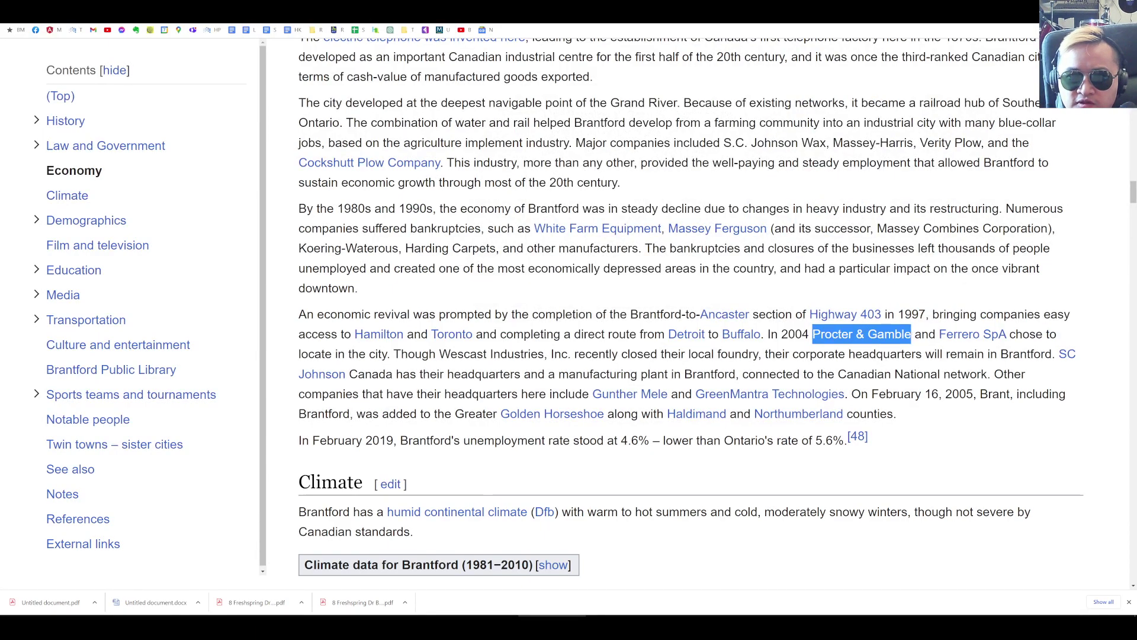
Search Google for 'major employers in brantford' in a new tab.
{"action": "key", "text": "ctrl+t"}
{"action": "type", "text": "major employe"}
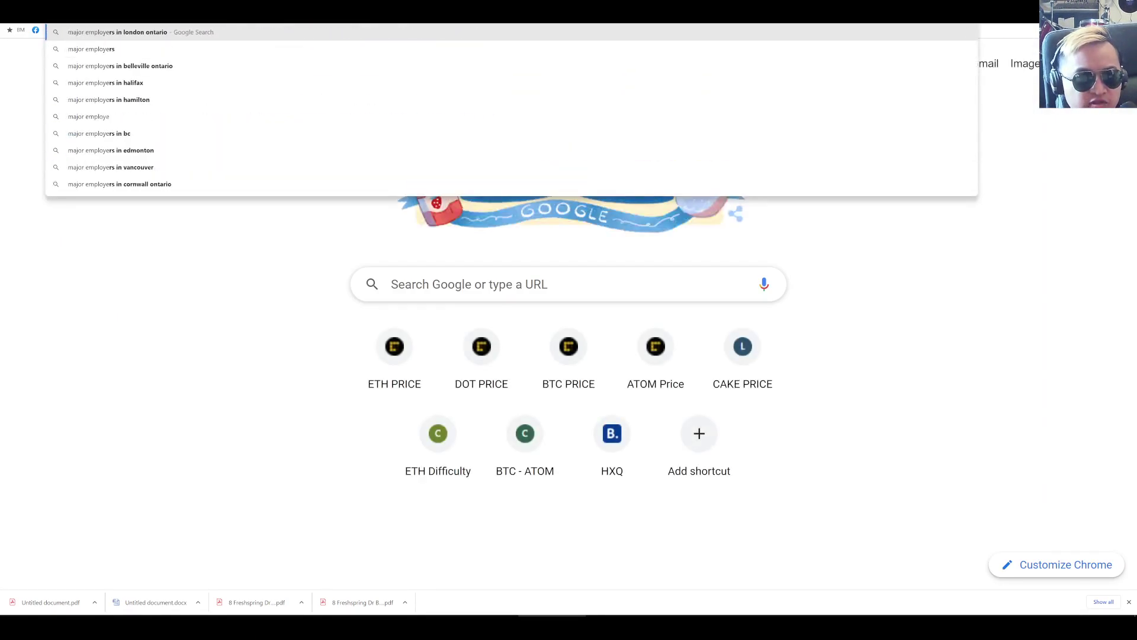
{"action": "type", "text": "rs in brantf"}
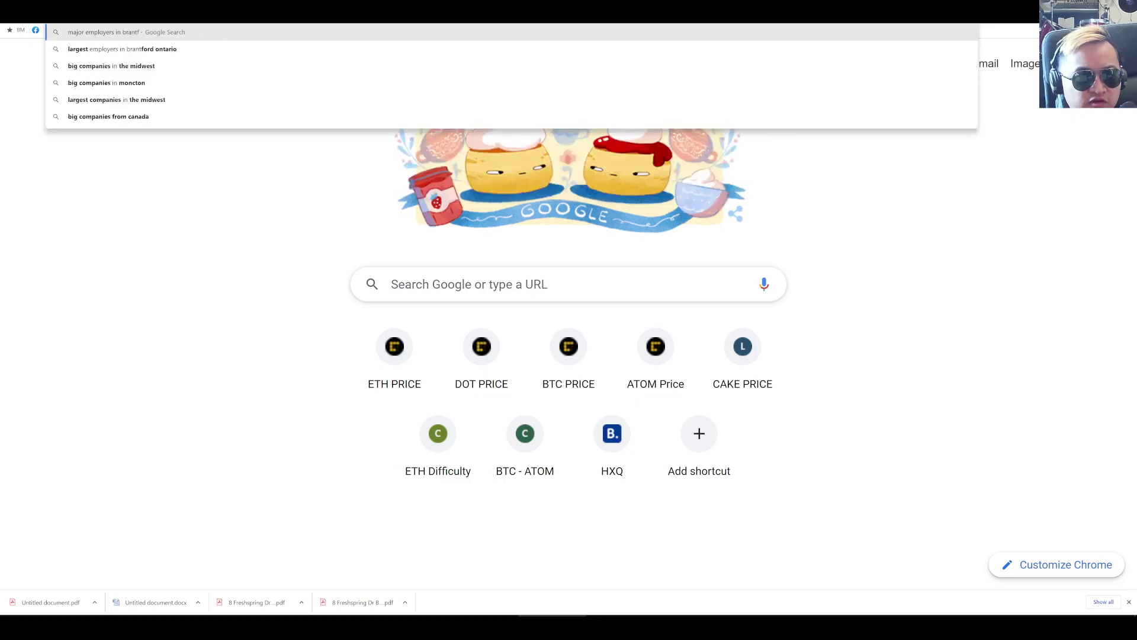
{"action": "type", "text": "ord"}
{"action": "key", "text": "Return"}
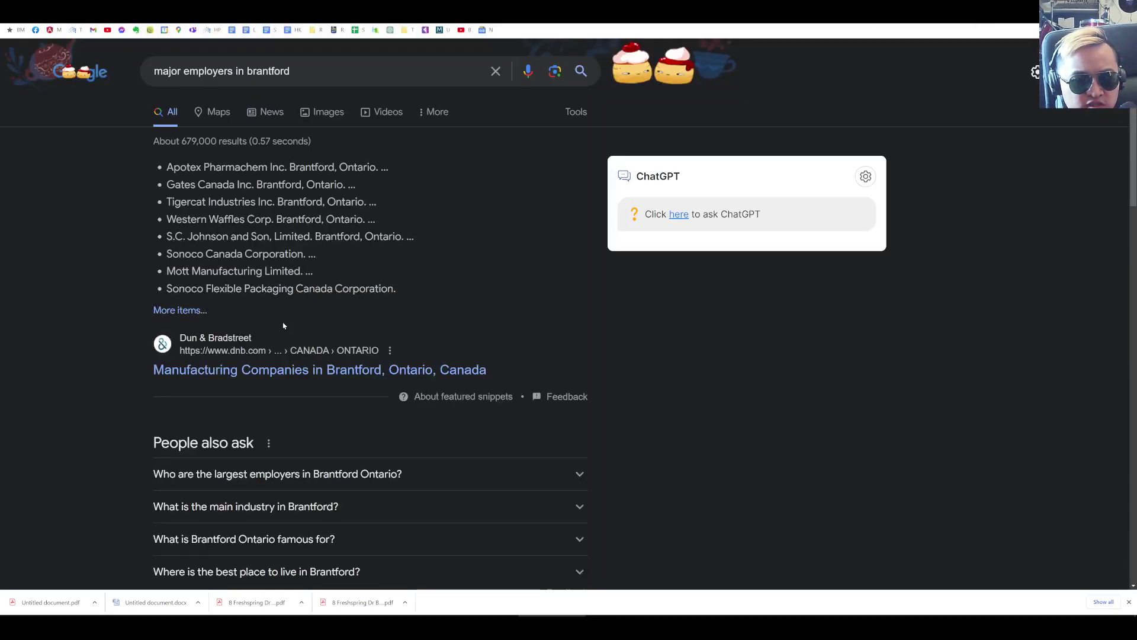
Check the Dun & Bradstreet result, then scroll the results to the Expositor article naming Ferrero.
{"action": "left_click", "coordinate": [284, 372]}
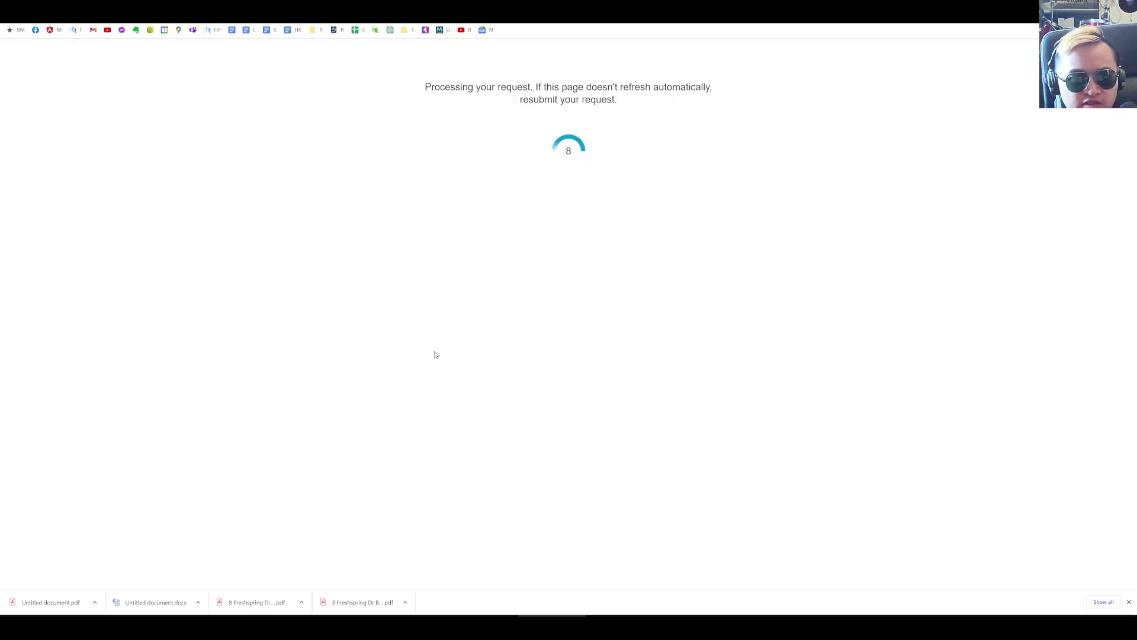
{"action": "key", "text": "alt+Left"}
{"action": "scroll", "coordinate": [409, 323], "scroll_direction": "down", "scroll_amount": 4}
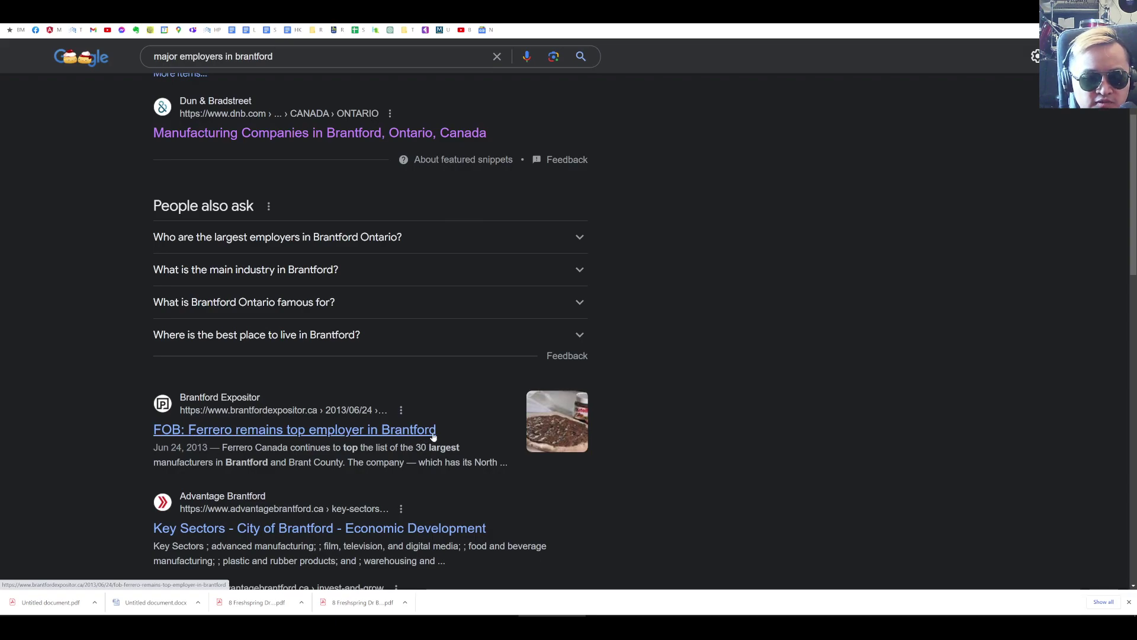
{"action": "scroll", "coordinate": [552, 443], "scroll_direction": "down", "scroll_amount": 3}
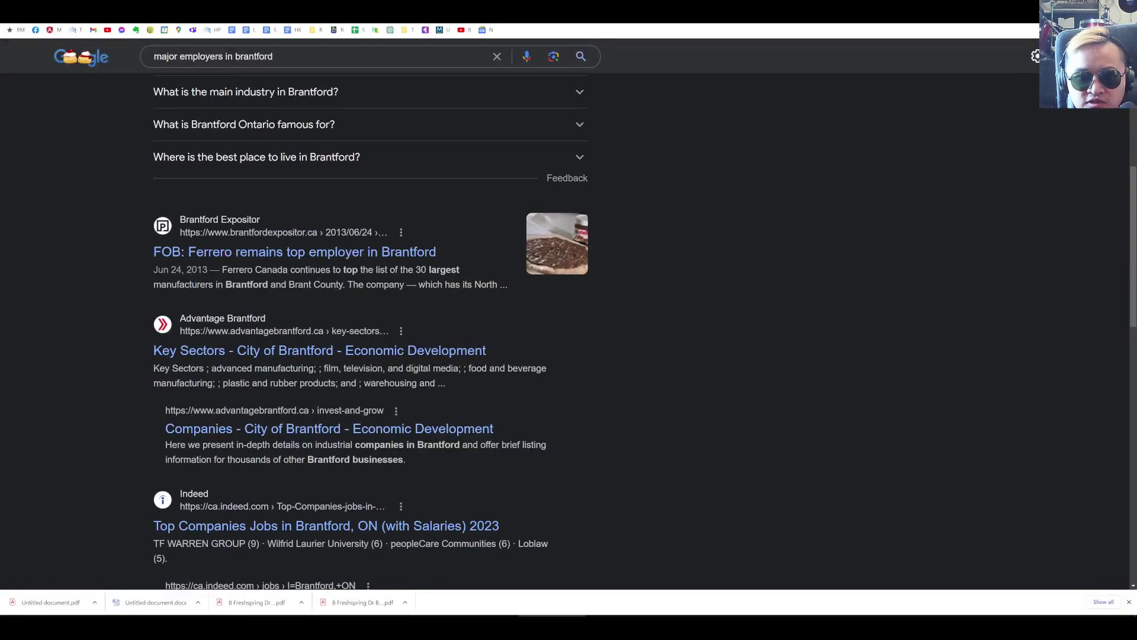
Return to the leased listings map and show the 11 results in Member Single Line display.
{"action": "key", "text": "ctrl+Tab"}
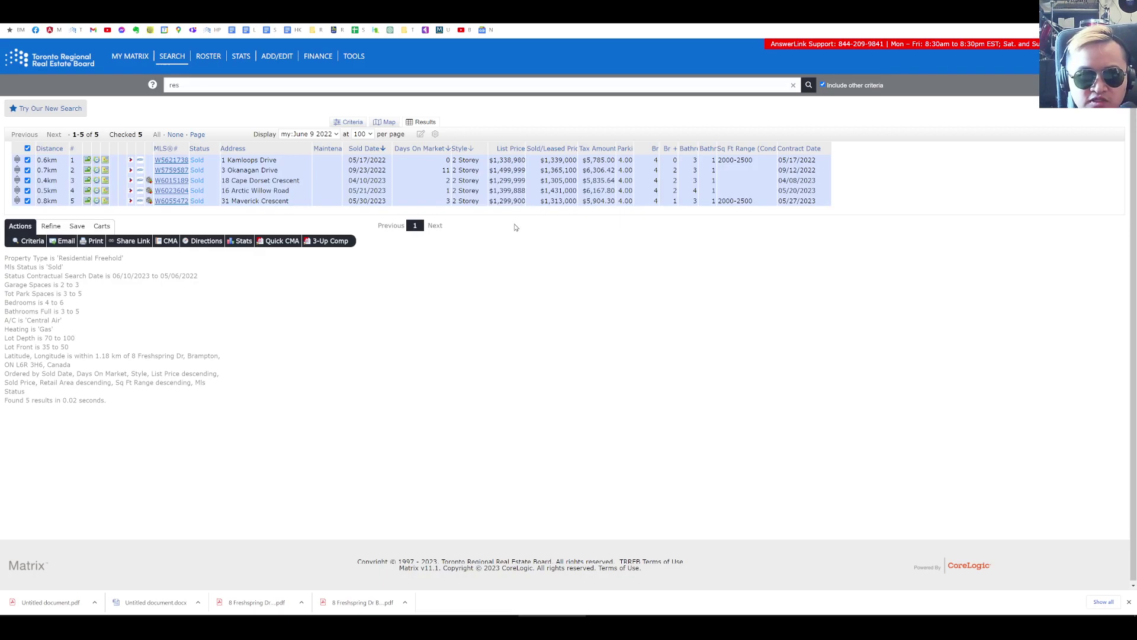
{"action": "key", "text": "ctrl+Tab"}
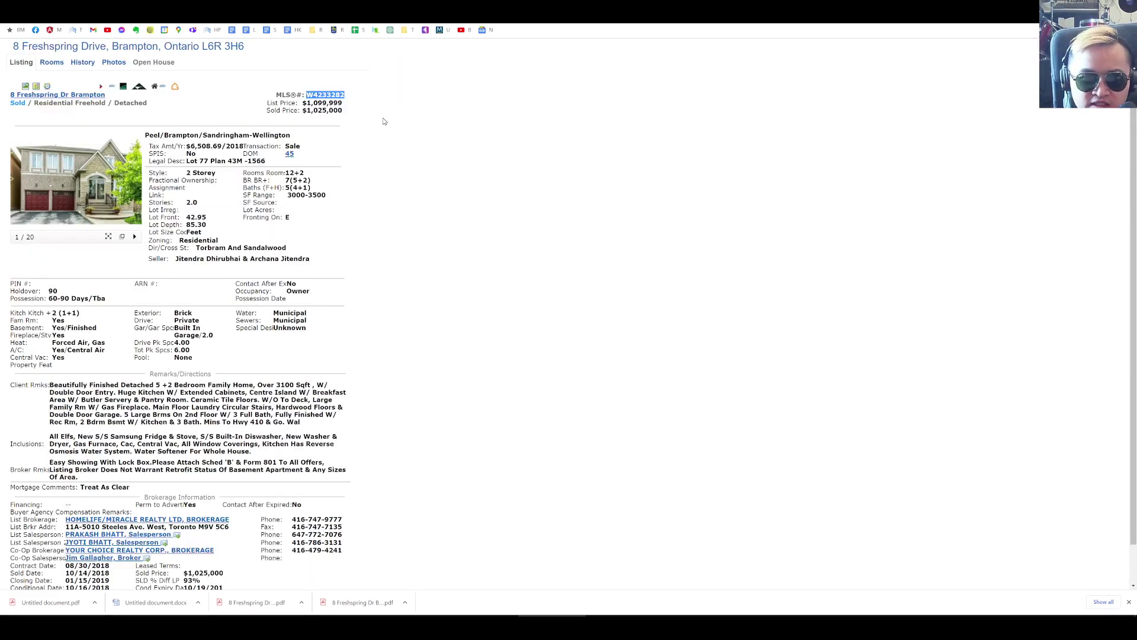
{"action": "key", "text": "ctrl+Tab"}
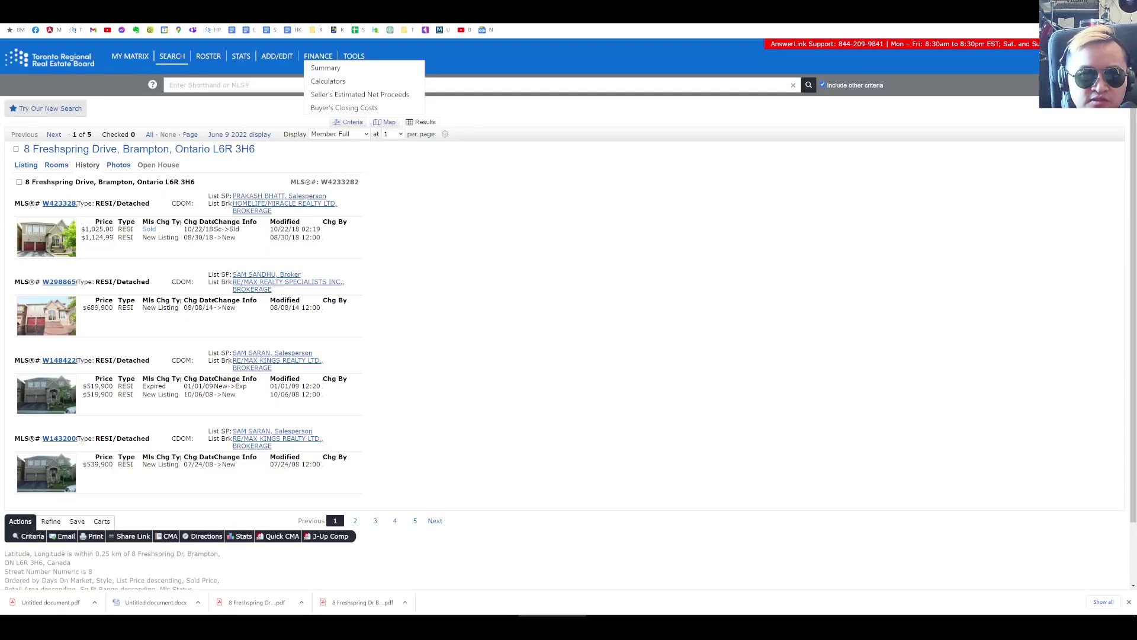
{"action": "key", "text": "ctrl+Tab"}
{"action": "key", "text": "ctrl+Tab"}
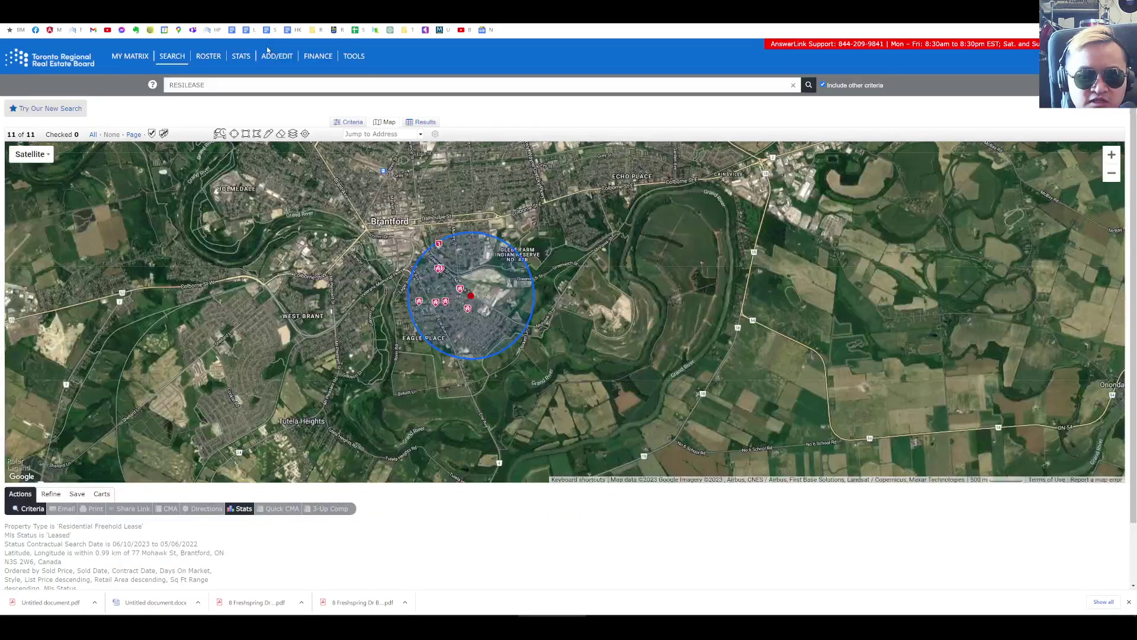
{"action": "scroll", "coordinate": [438, 261], "scroll_direction": "down", "scroll_amount": 1}
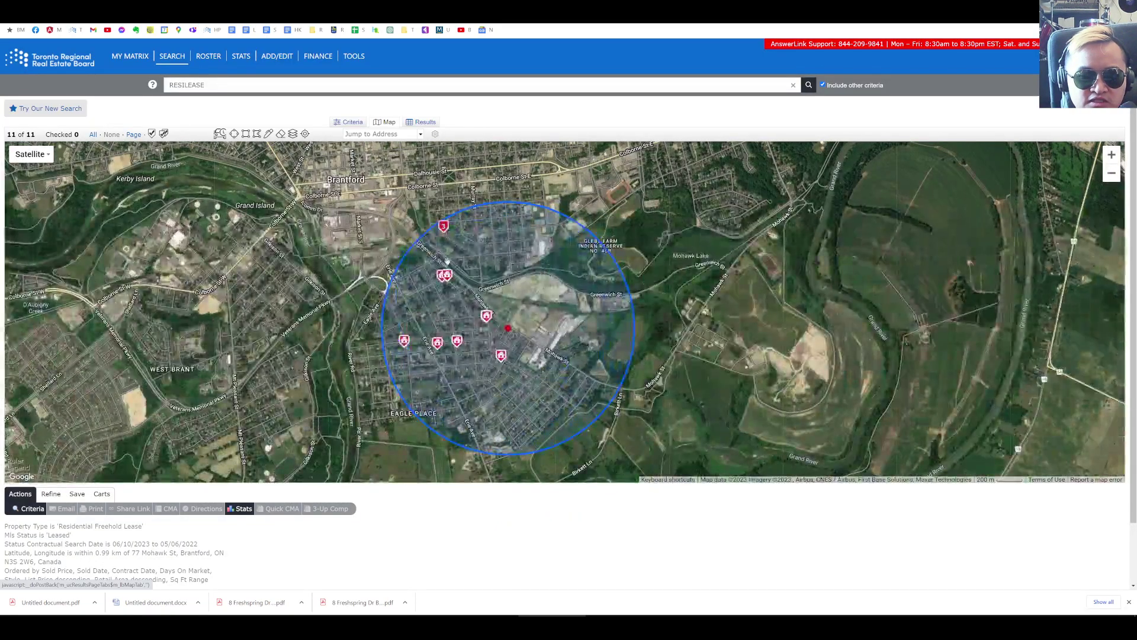
{"action": "left_click", "coordinate": [422, 121]}
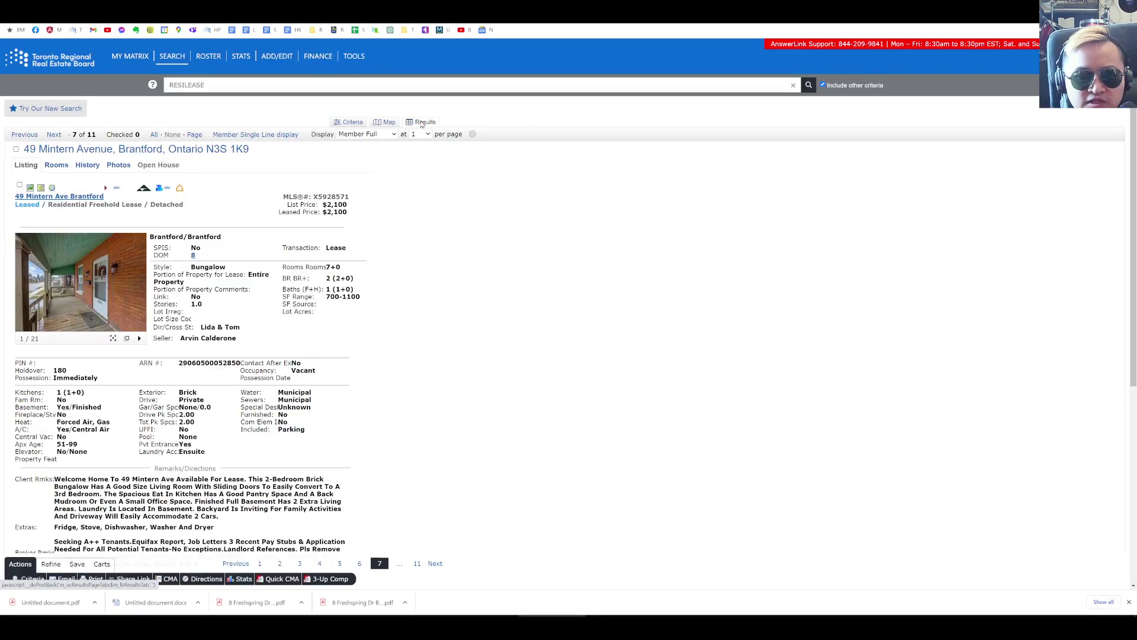
{"action": "left_click", "coordinate": [237, 135]}
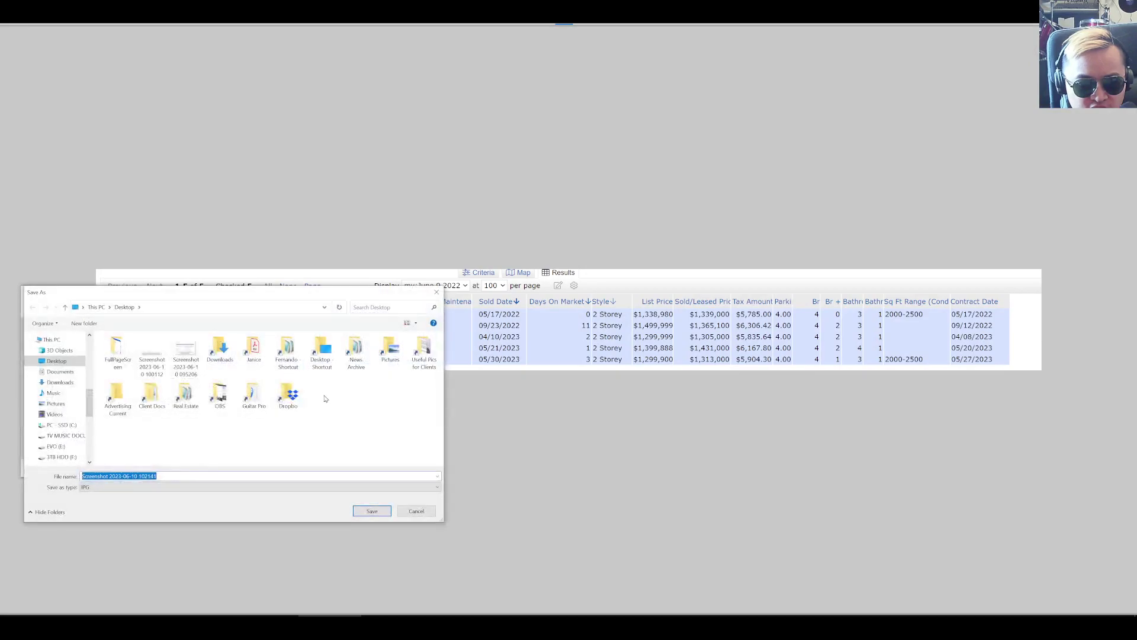
Dismiss the screenshot save dialog, select all 11 leased listings, and copy their OneHome share URL.
{"action": "key", "text": "Return"}
{"action": "left_click", "coordinate": [269, 291]}
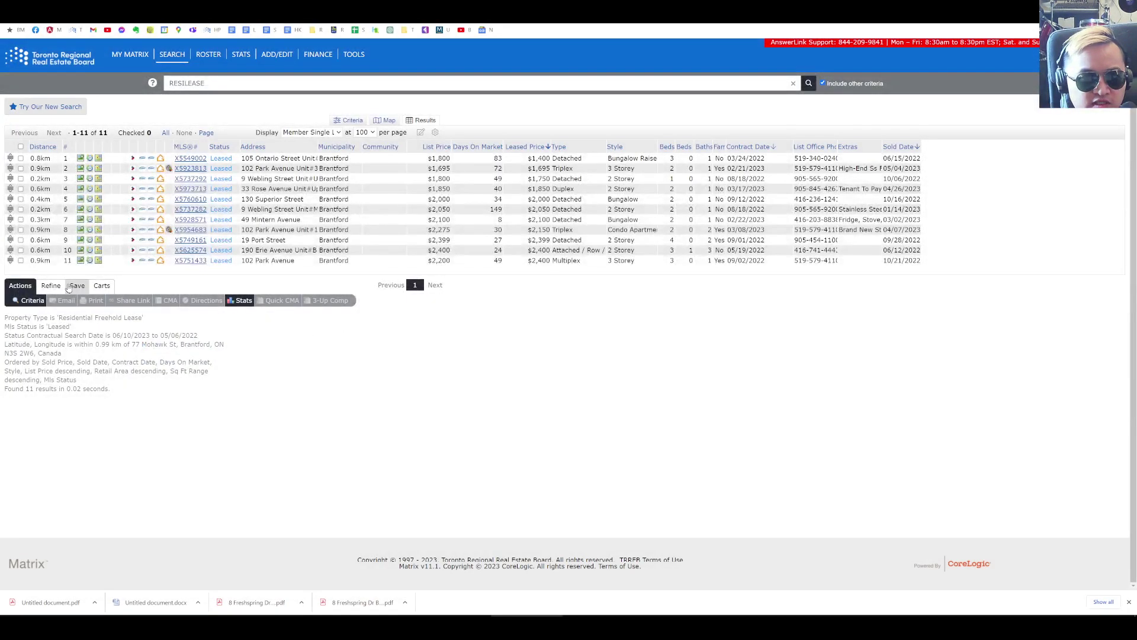
{"action": "left_click", "coordinate": [21, 147]}
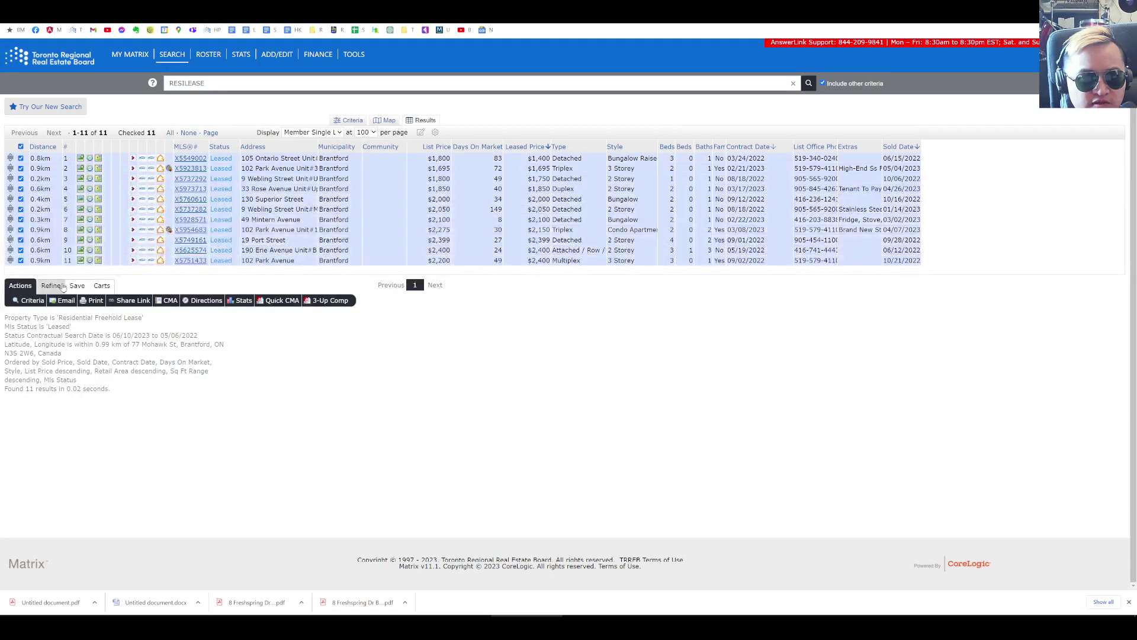
{"action": "left_click", "coordinate": [129, 300]}
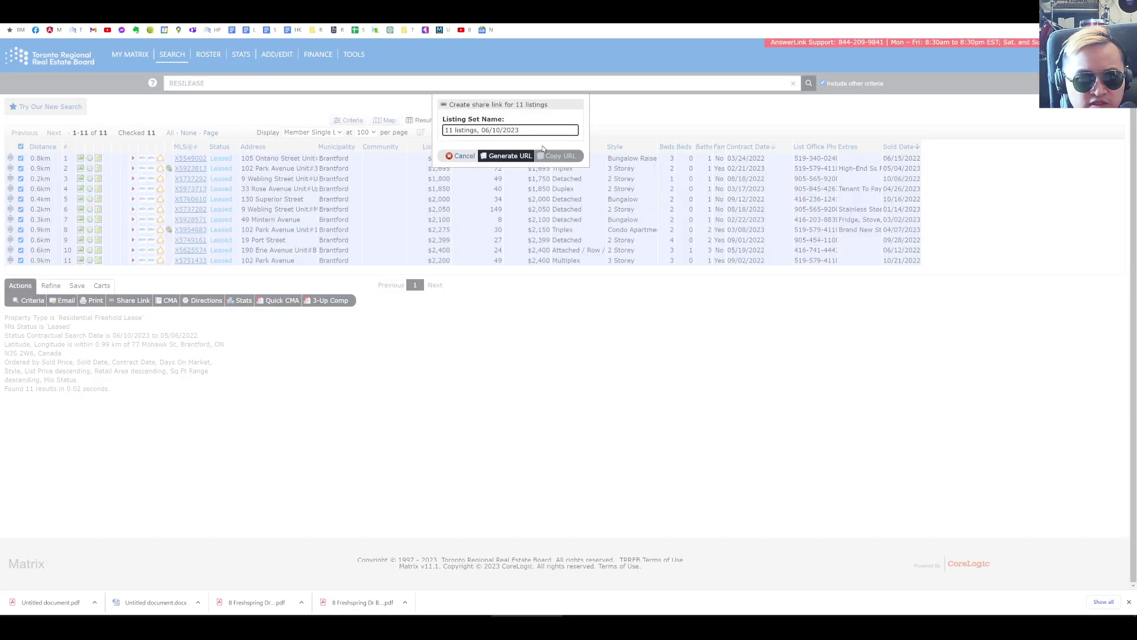
{"action": "left_click", "coordinate": [520, 156]}
{"action": "left_click", "coordinate": [559, 156]}
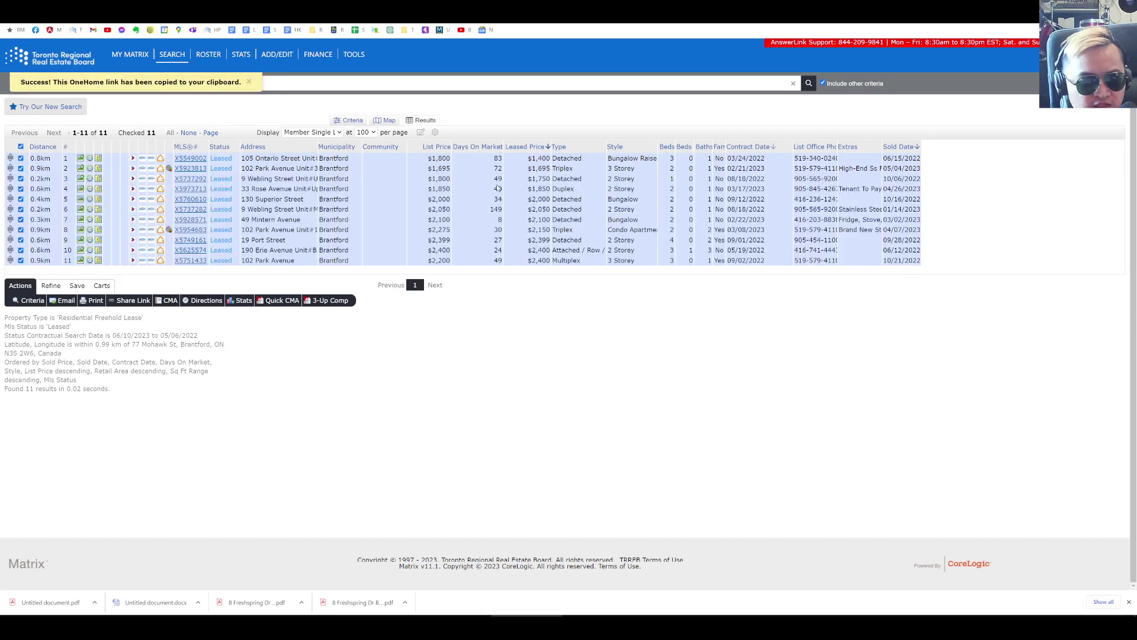